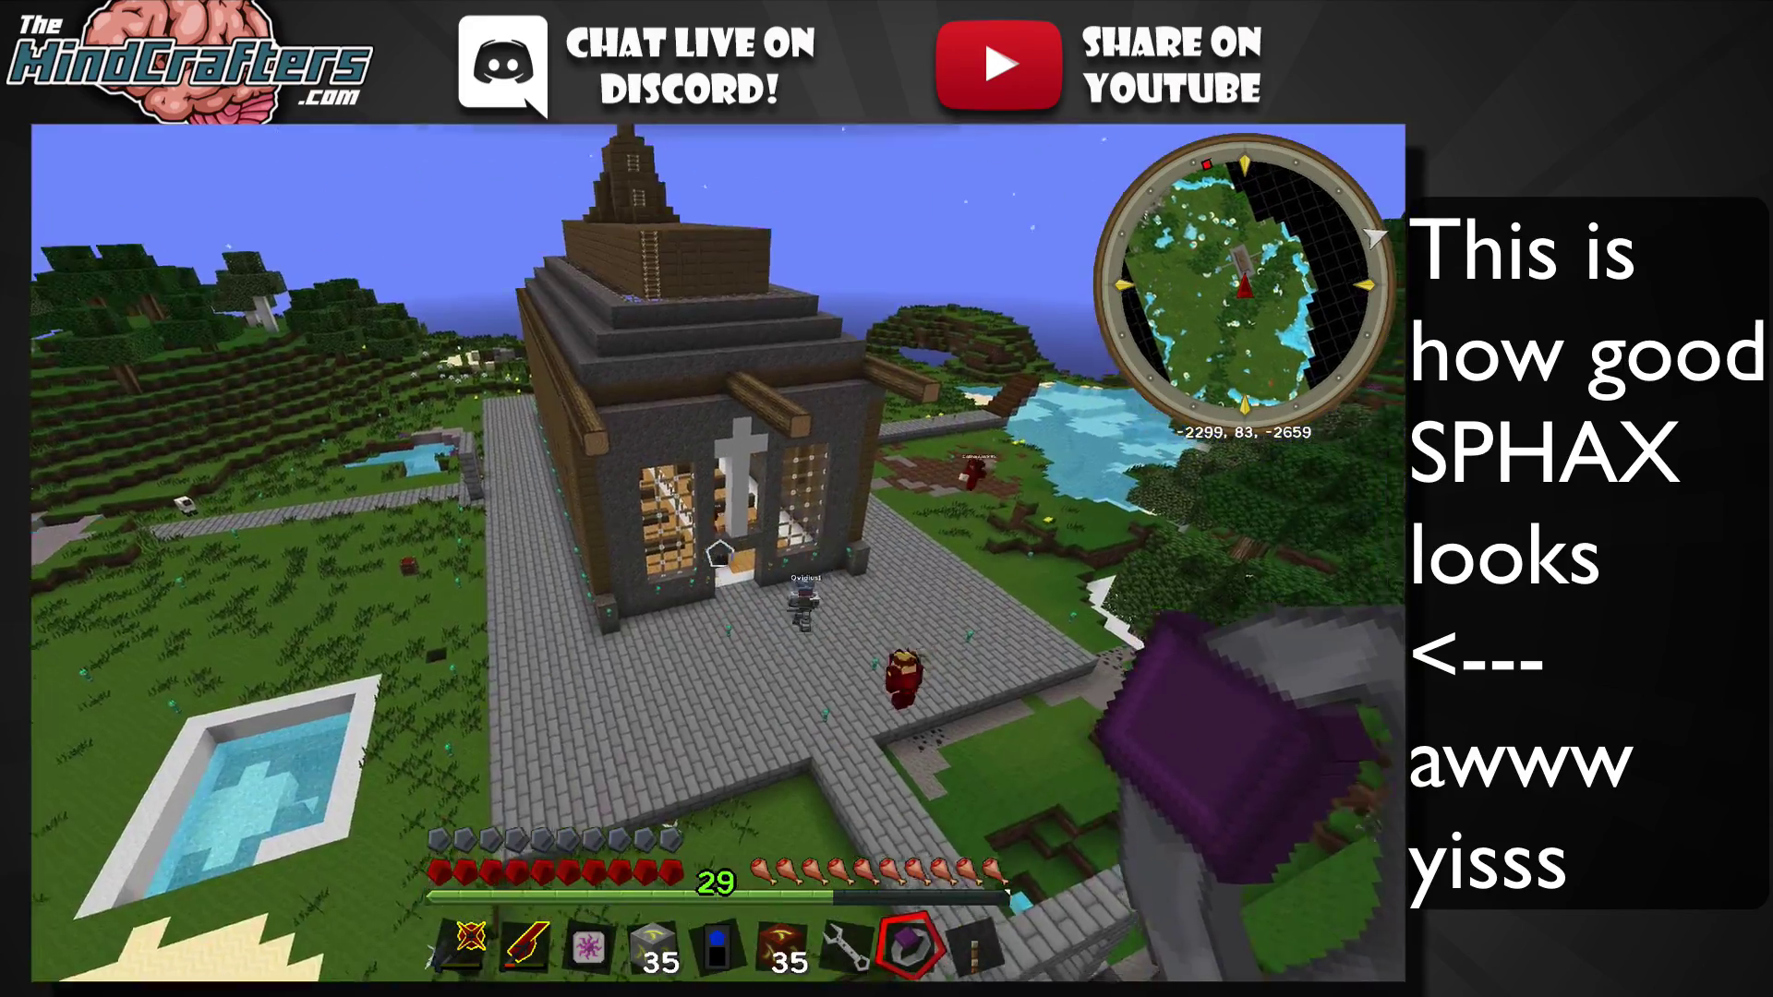
key(w)
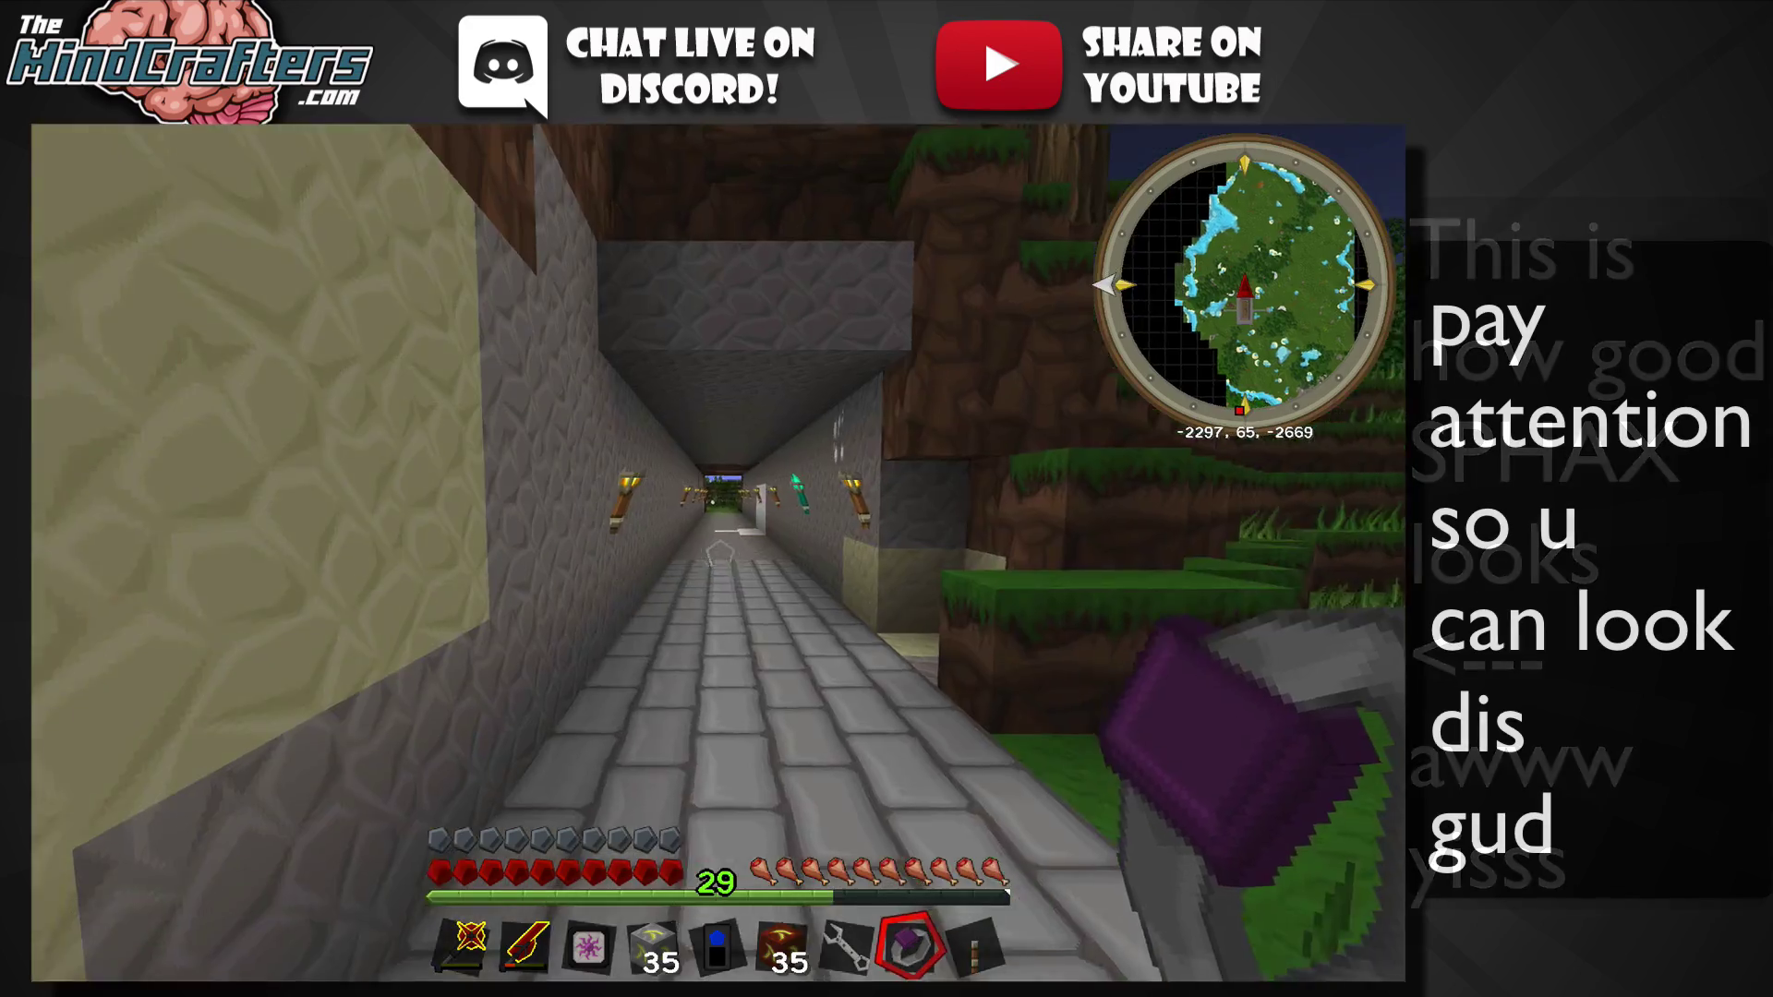
key(w)
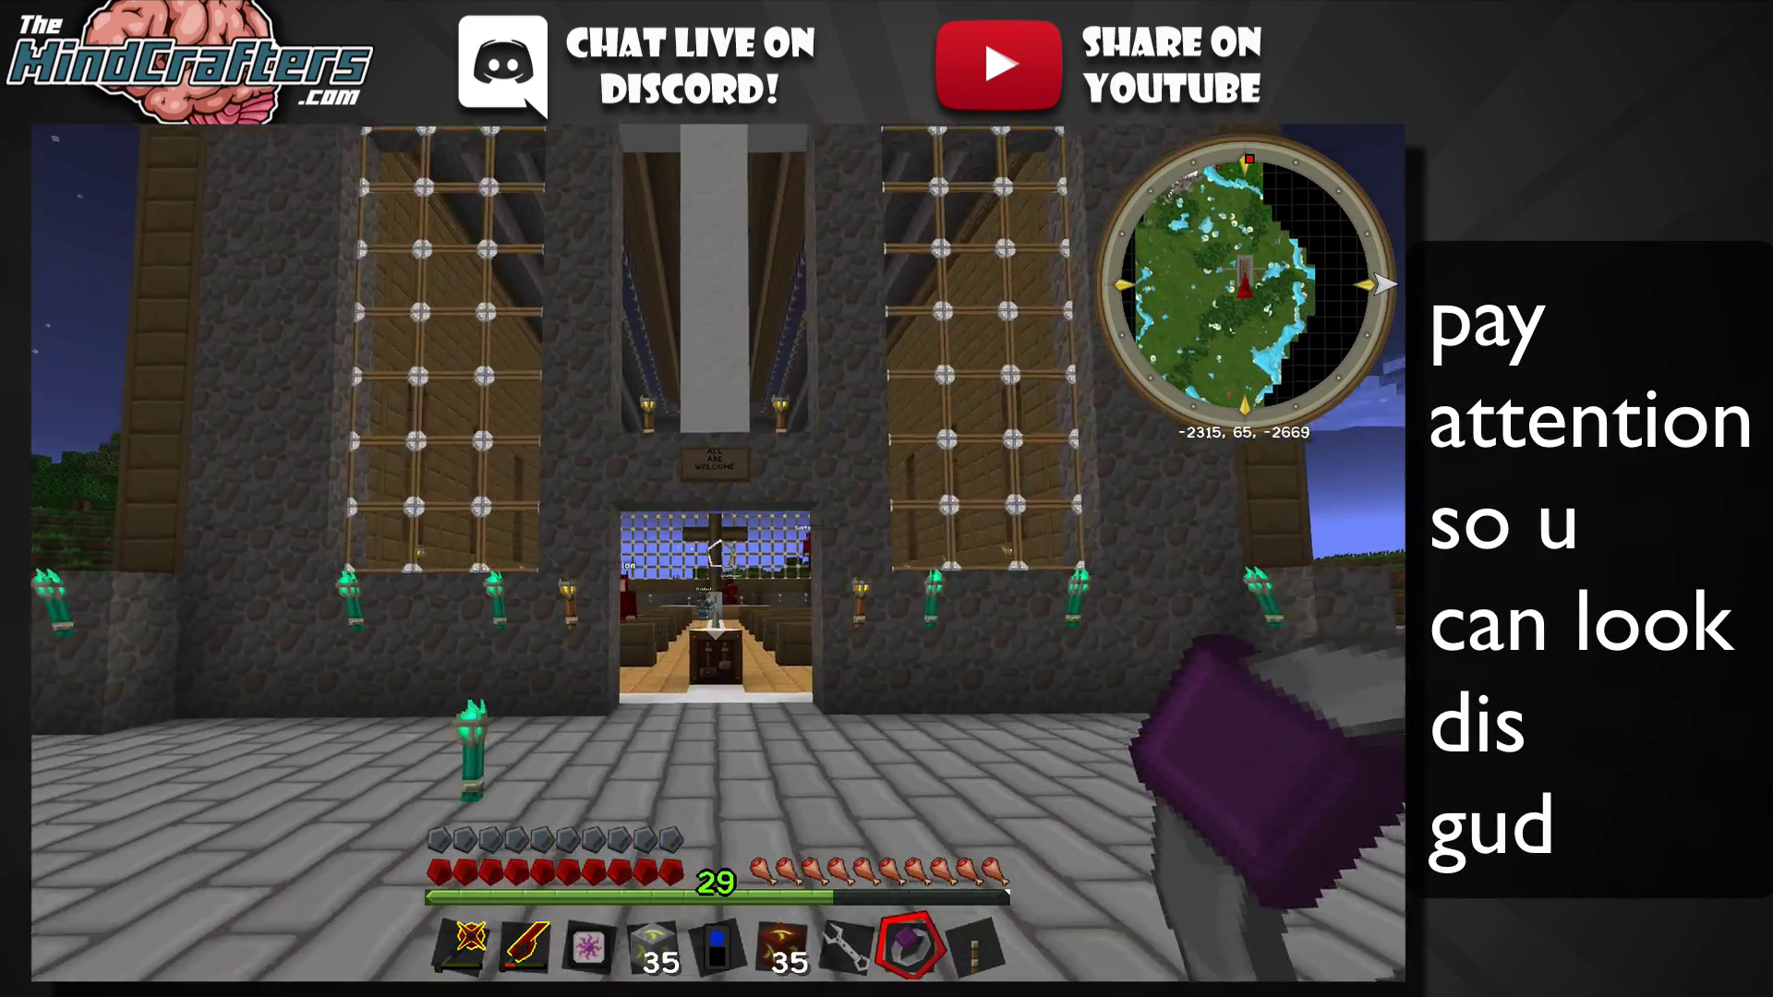
key(w)
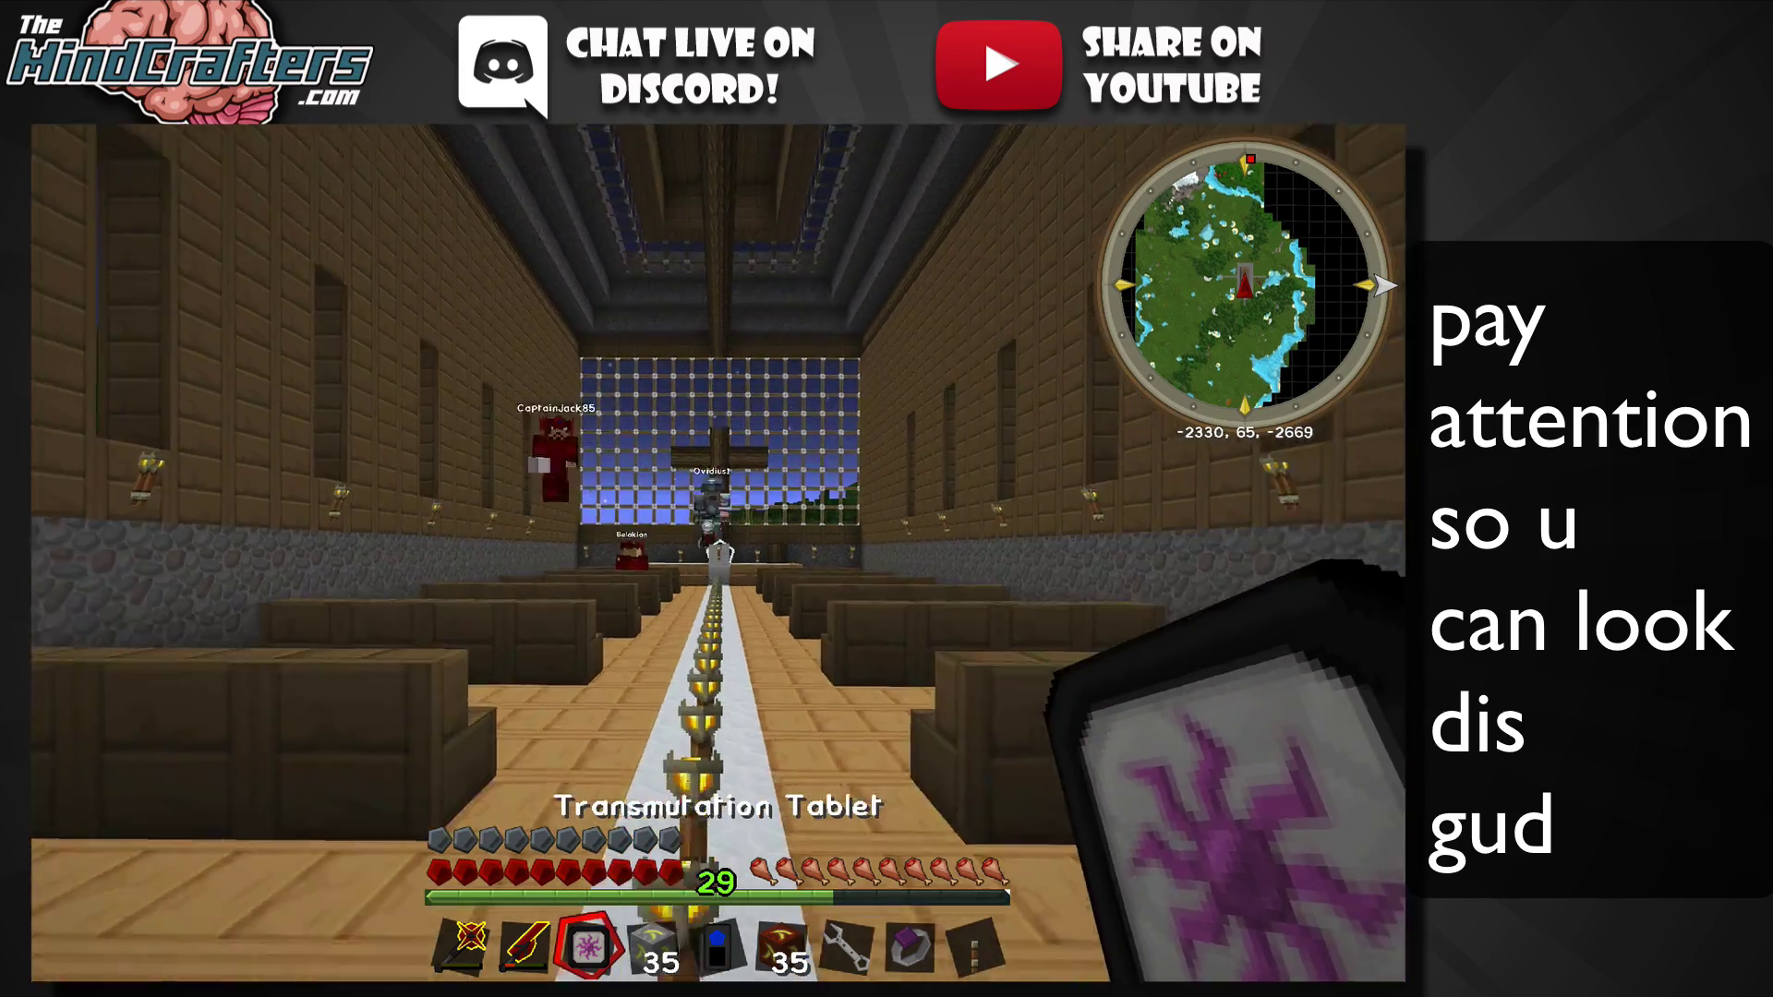
key(w)
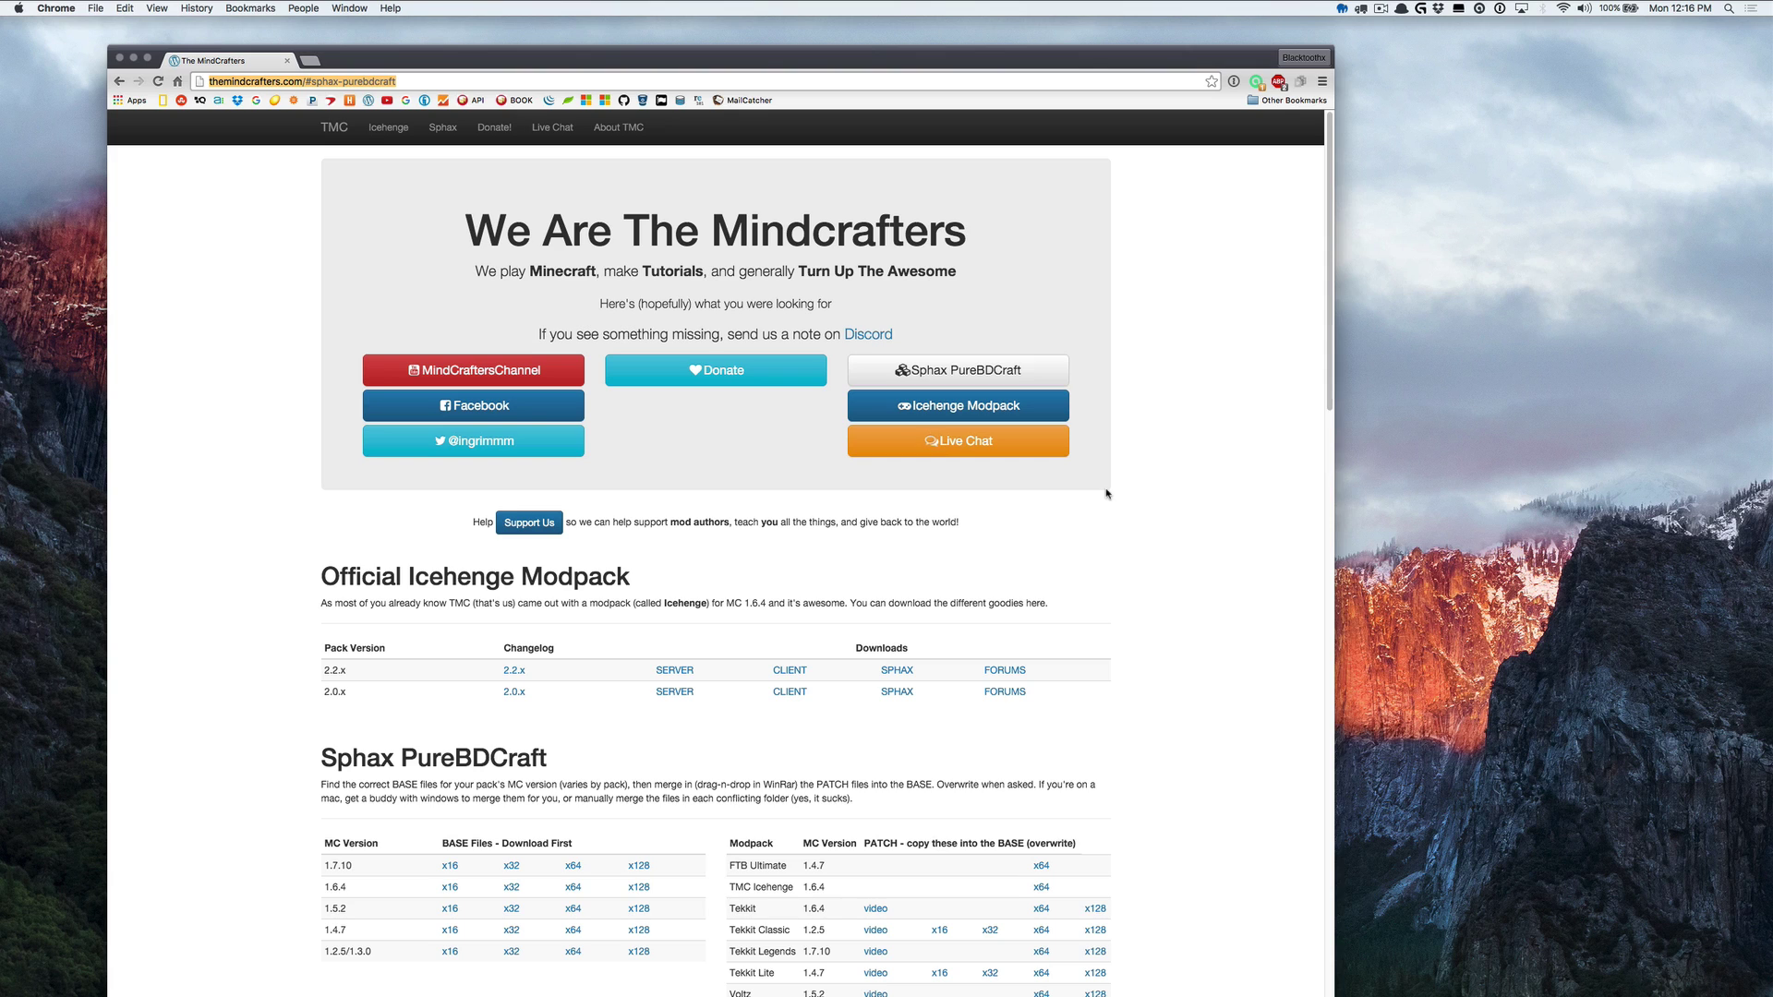
Step: Load themindcrafters.com and go to its Sphax PureBDCraft section
click(338, 81)
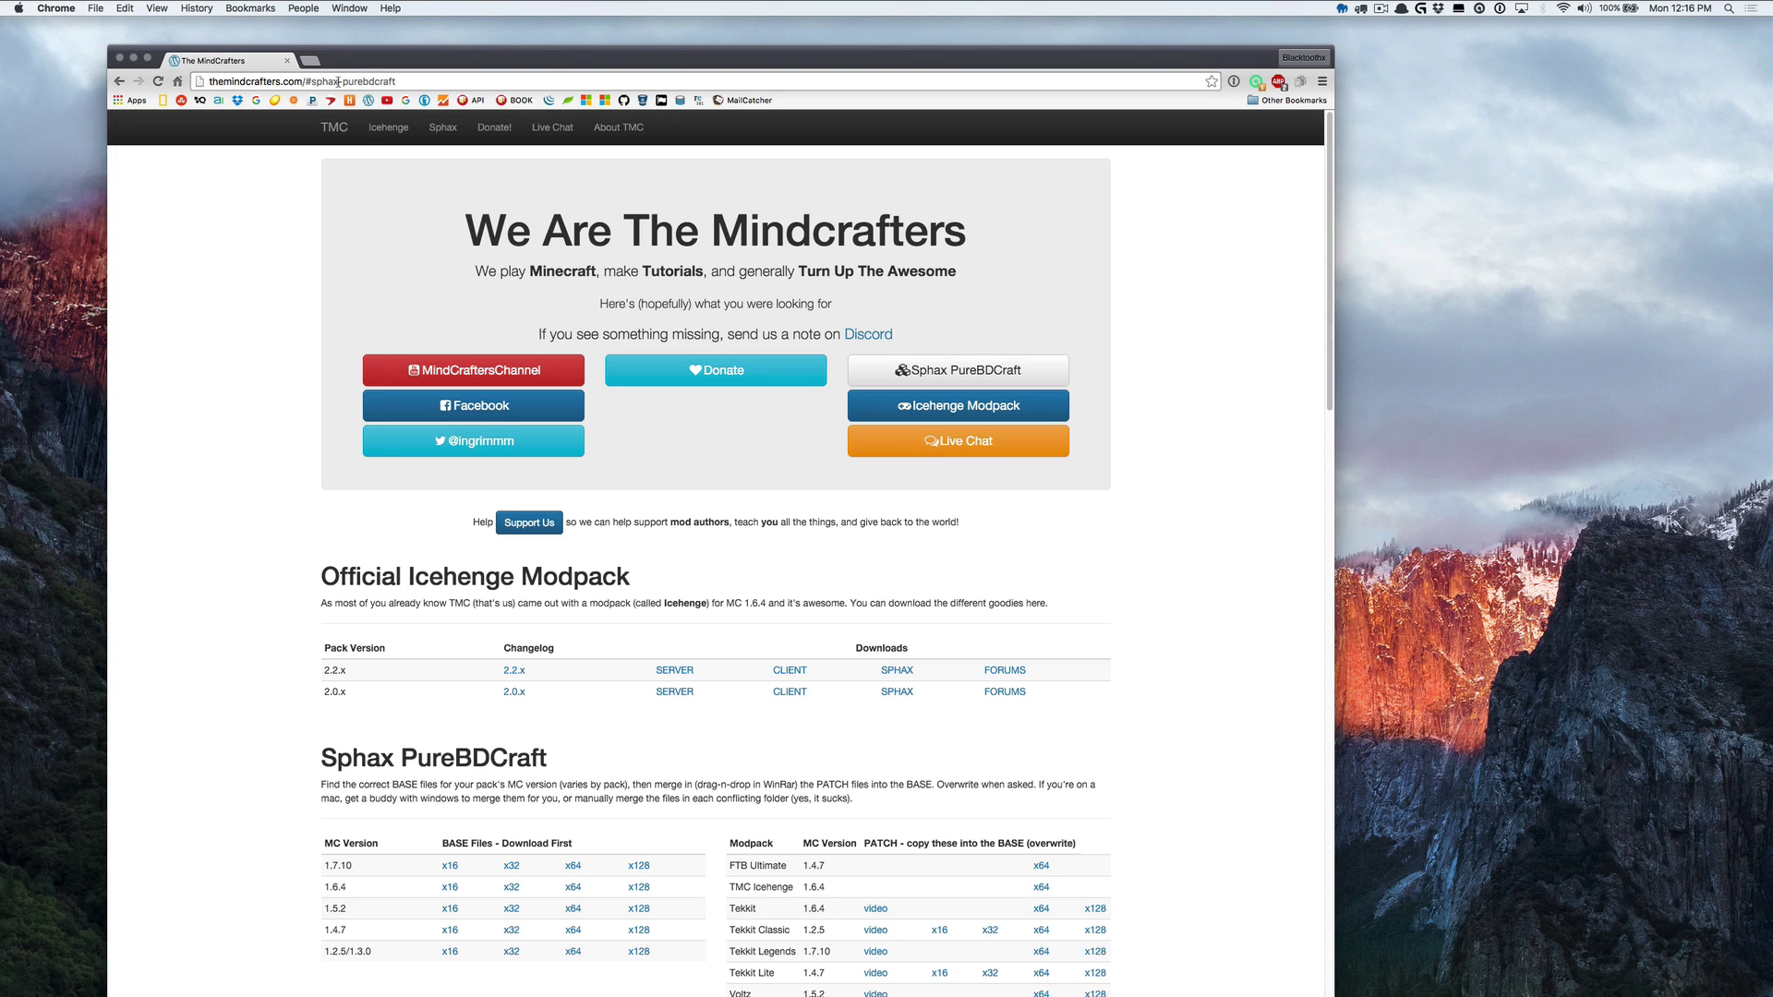
key(super+a)
text(themindcrafters.com)
key(Return)
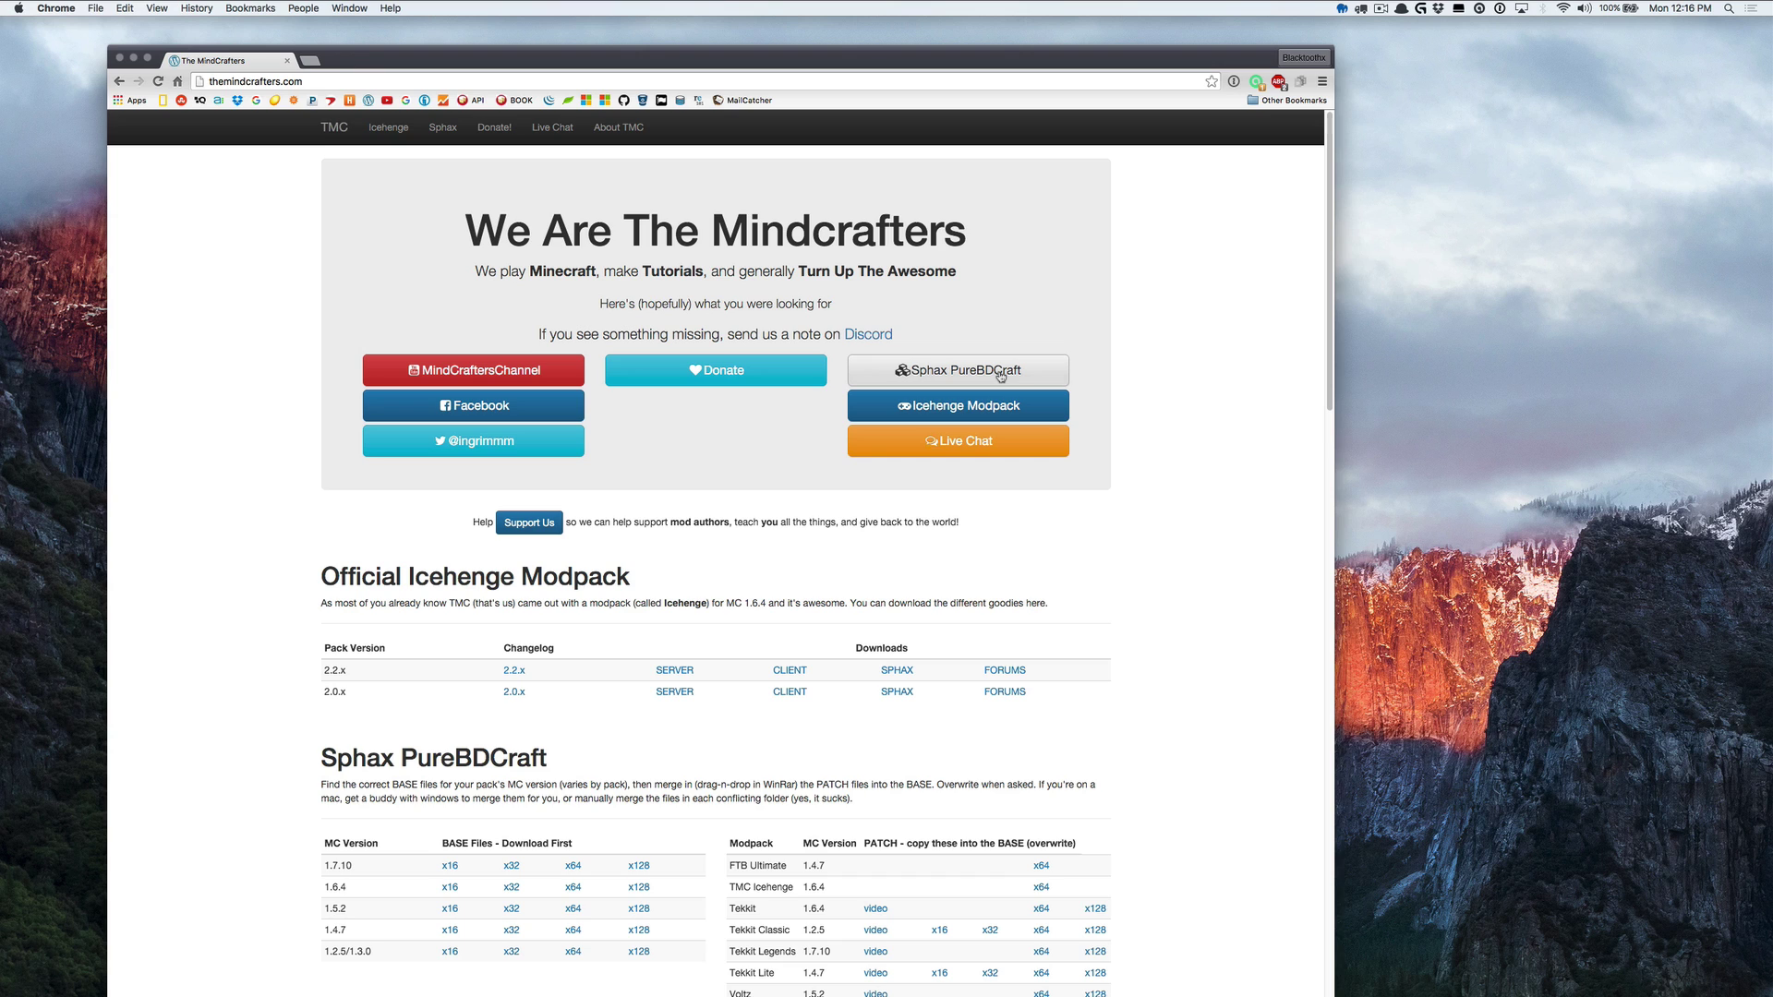
click(1000, 376)
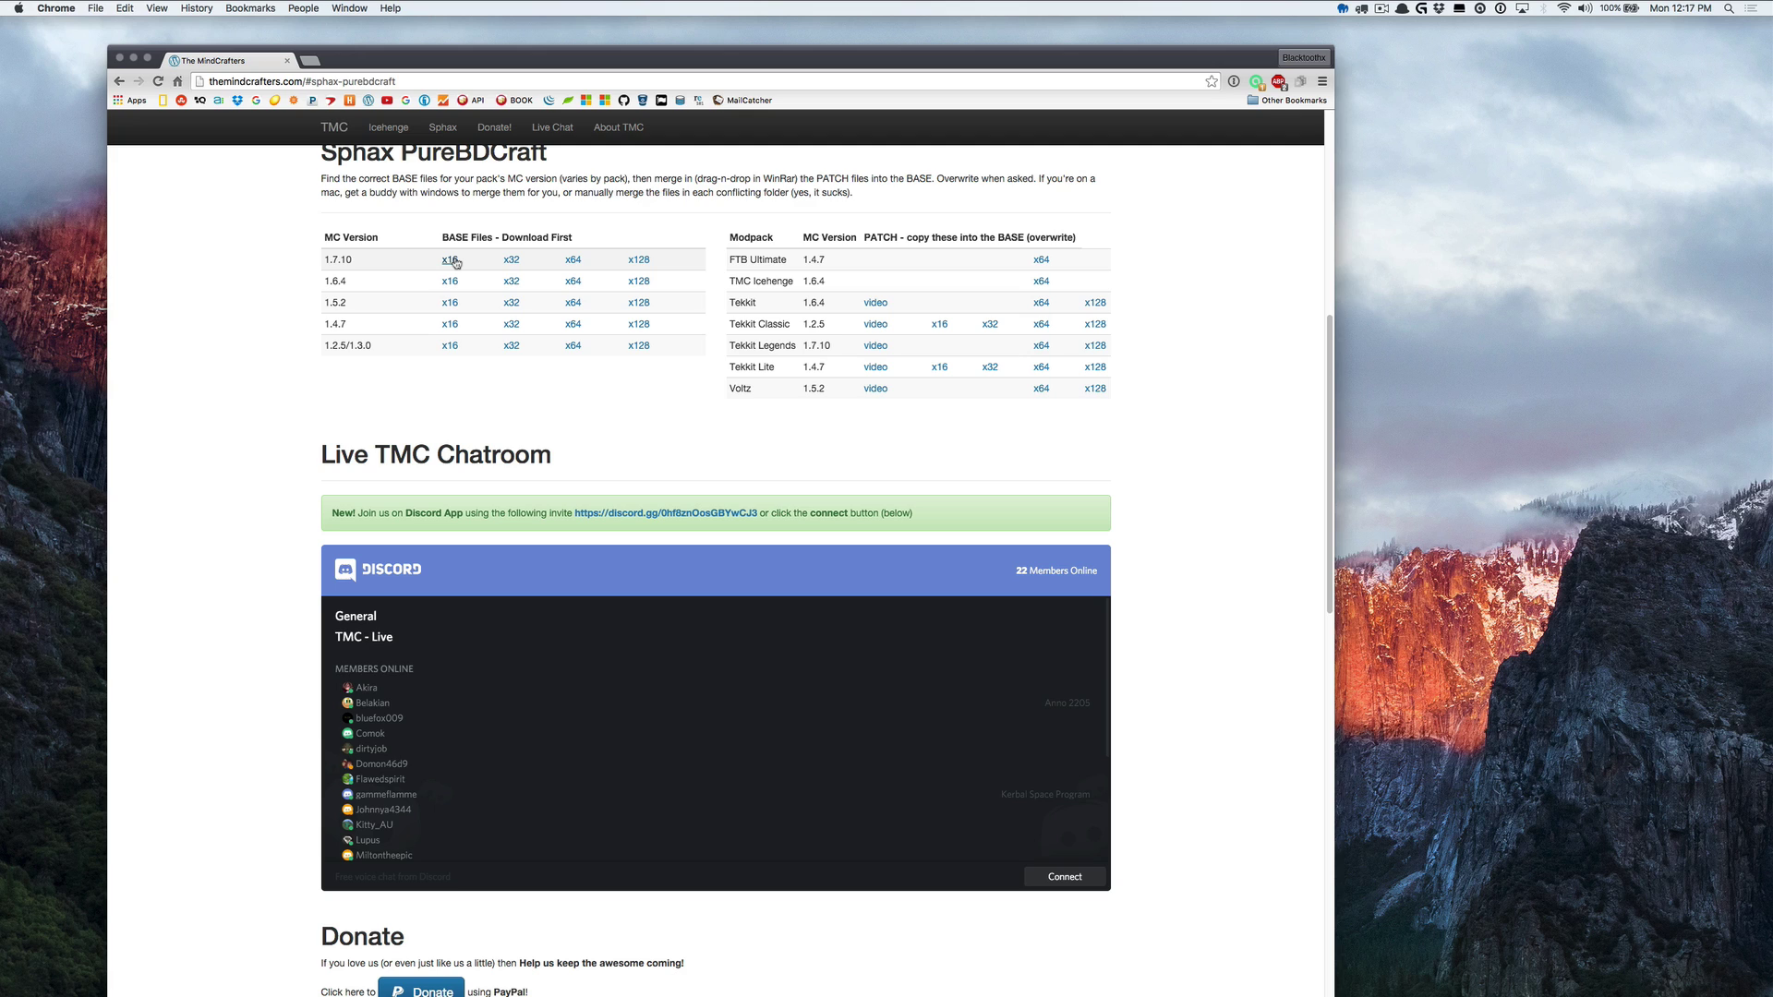
Step: Download the x64 base files for Minecraft 1.7.10 and the x64 Tekkit Legends patch
click(573, 262)
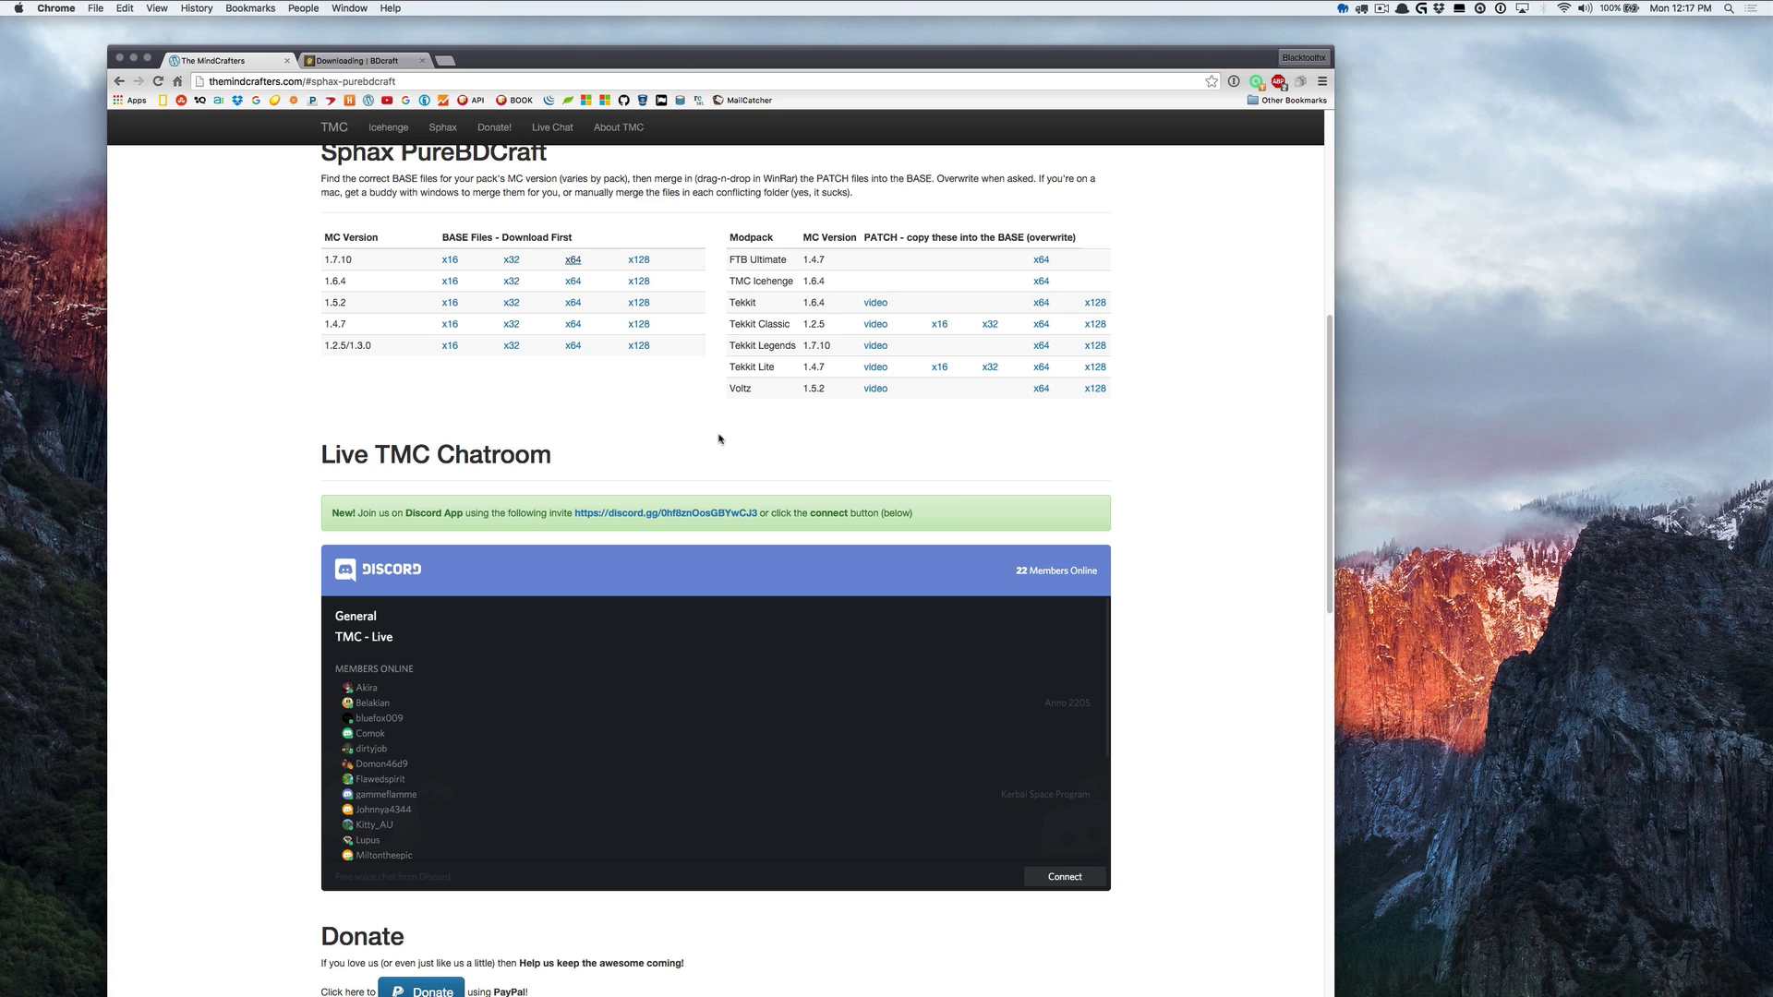
click(1040, 346)
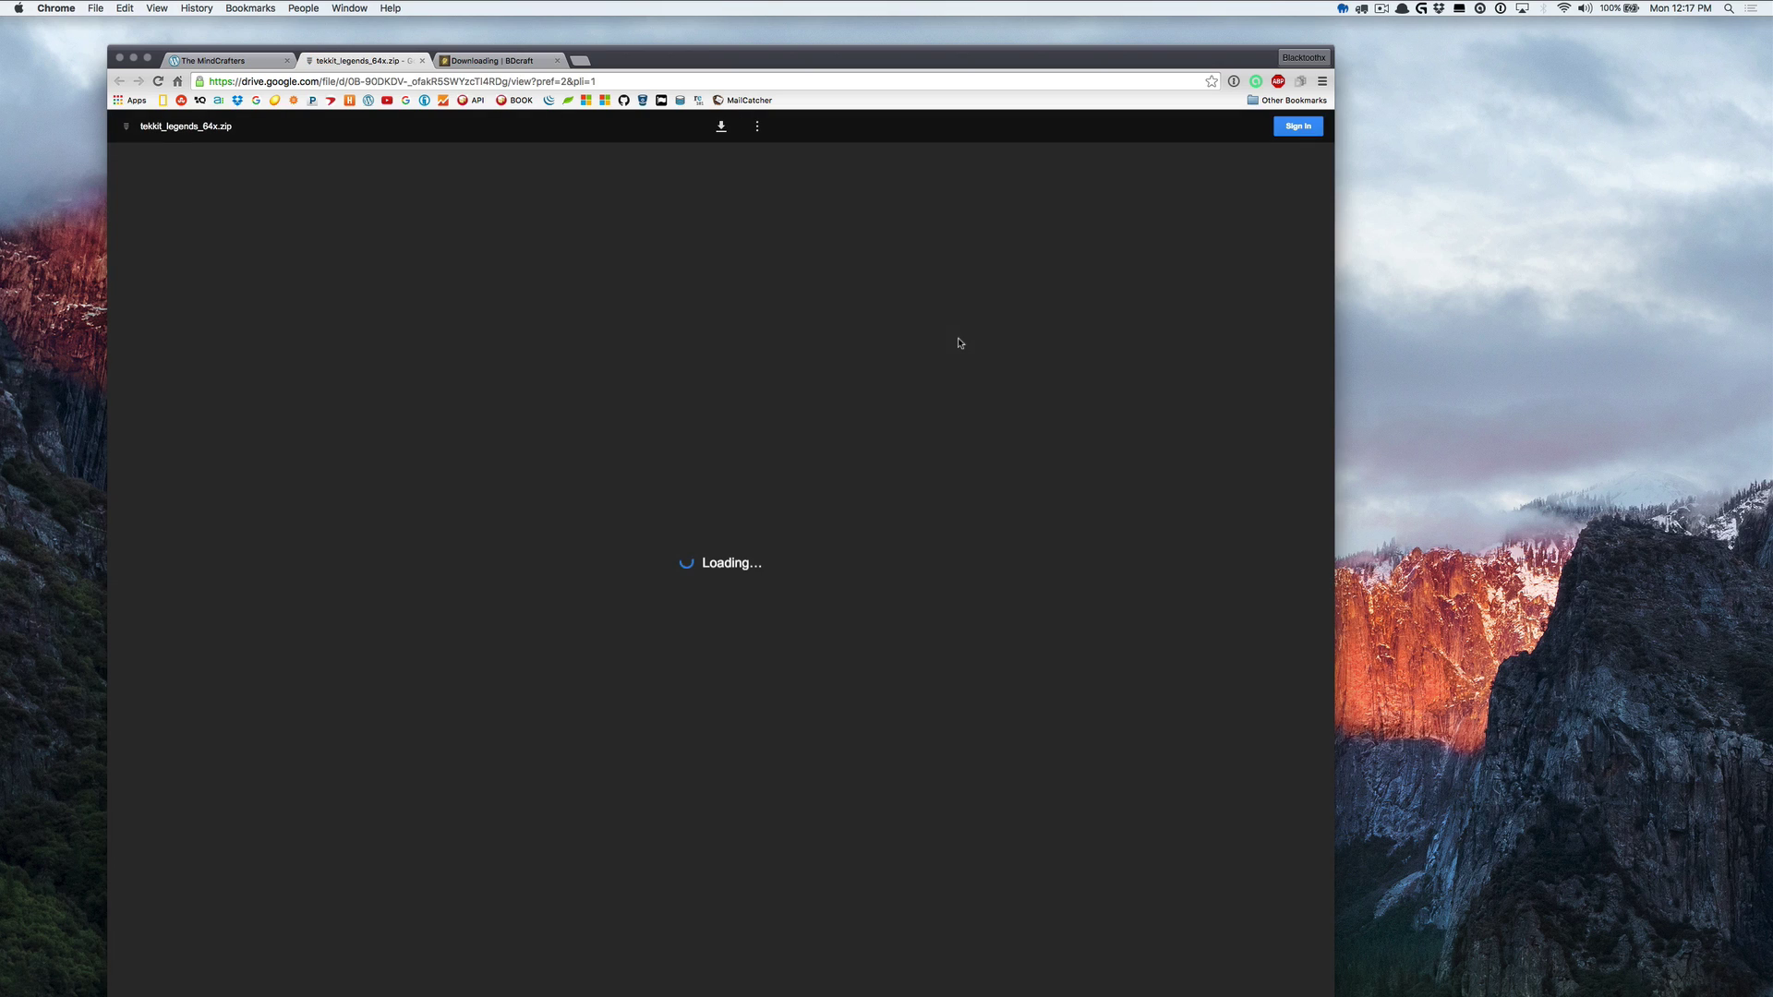
click(720, 128)
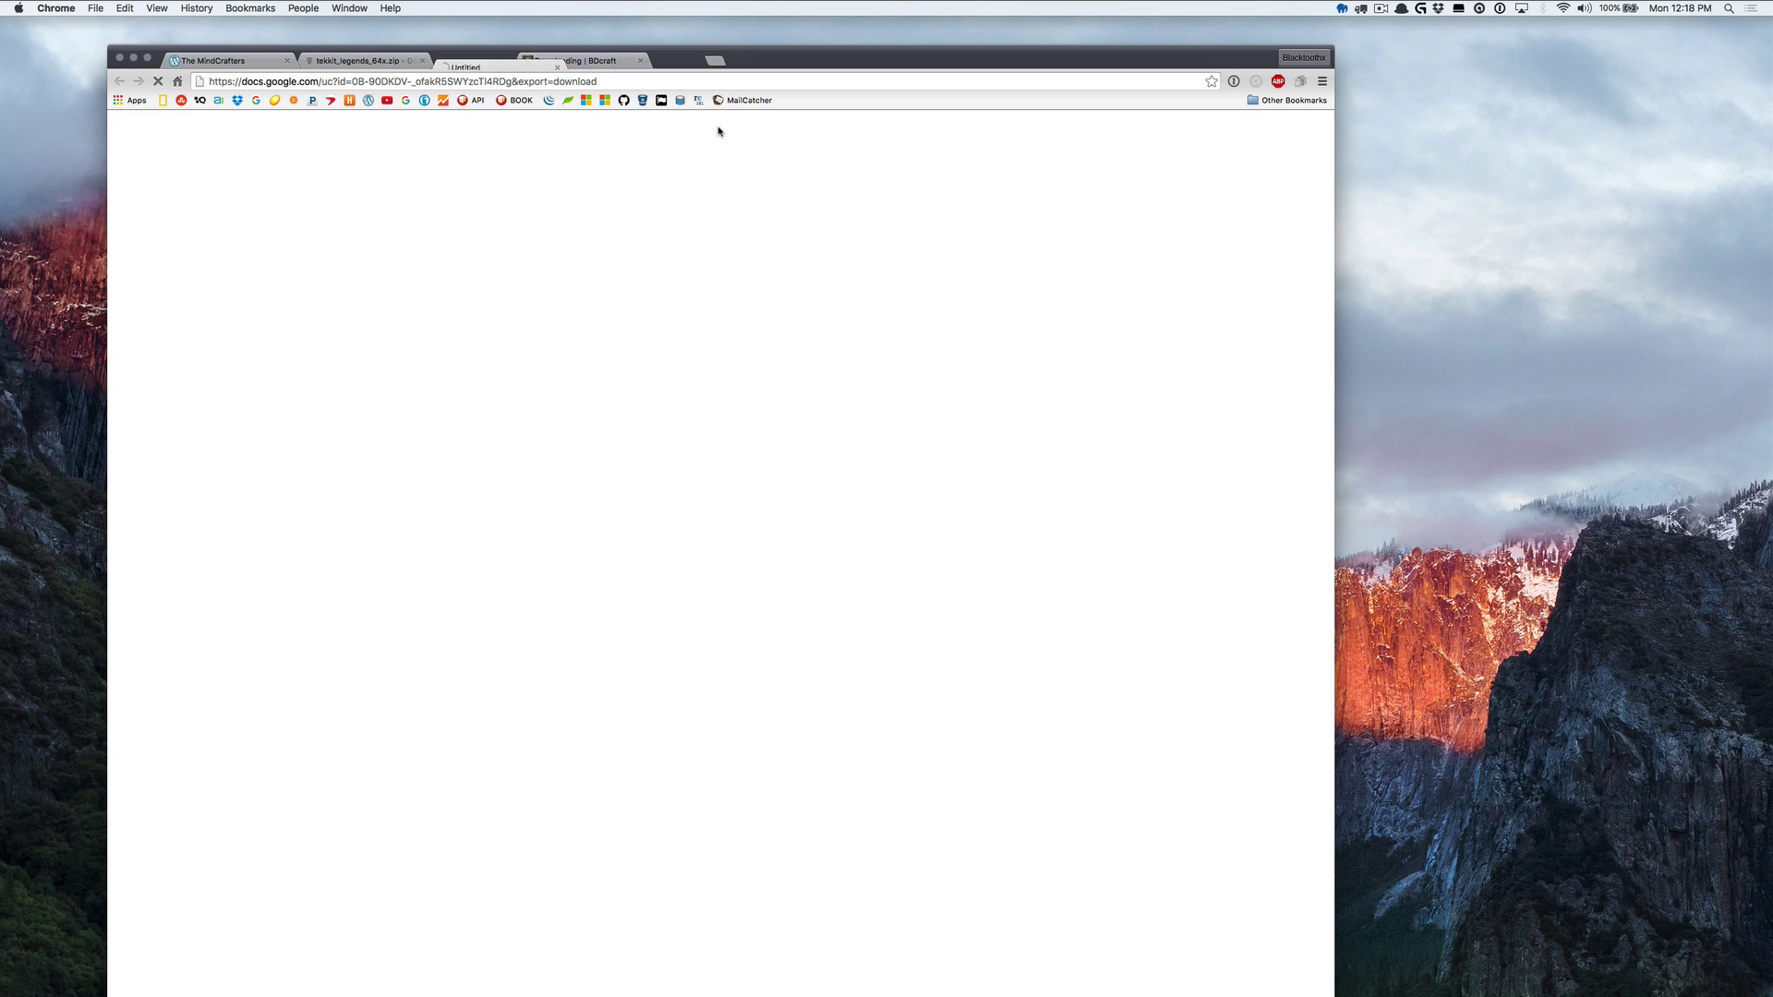
click(628, 247)
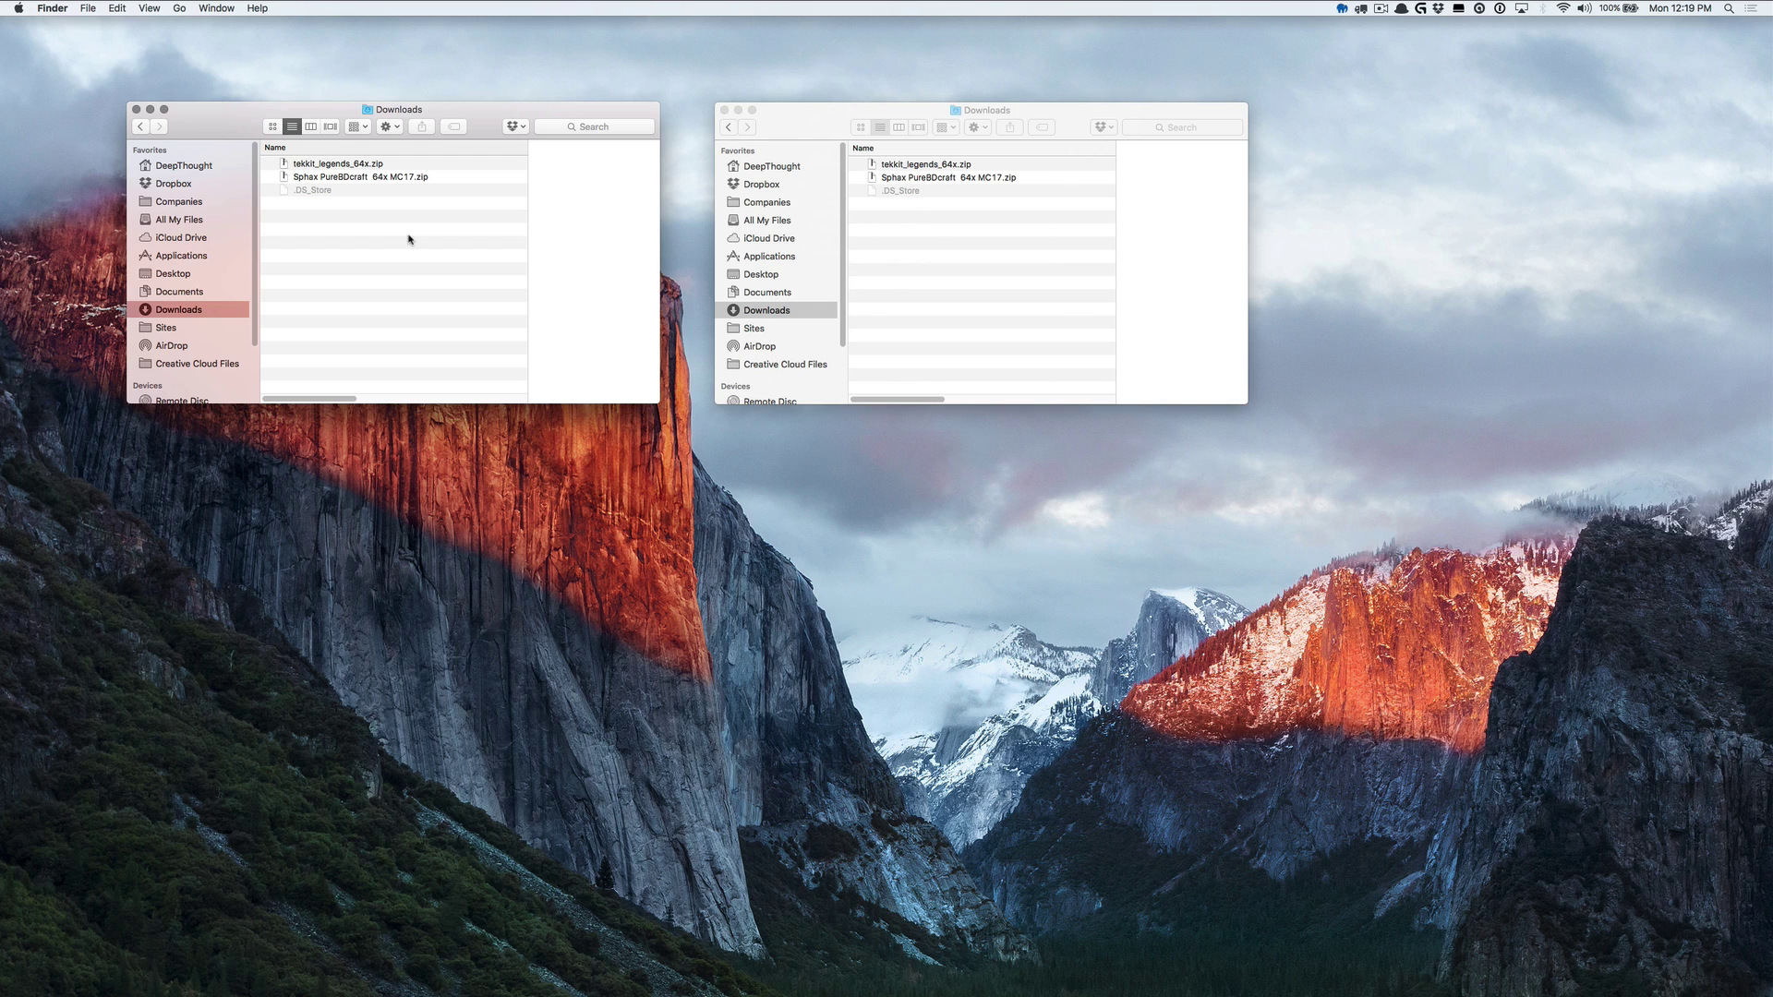
Step: Extract tekkit_legends_64x.zip and the Sphax PureBDcraft 64x MC17 archive, and open each extracted folder in its own Finder window
double_click(334, 165)
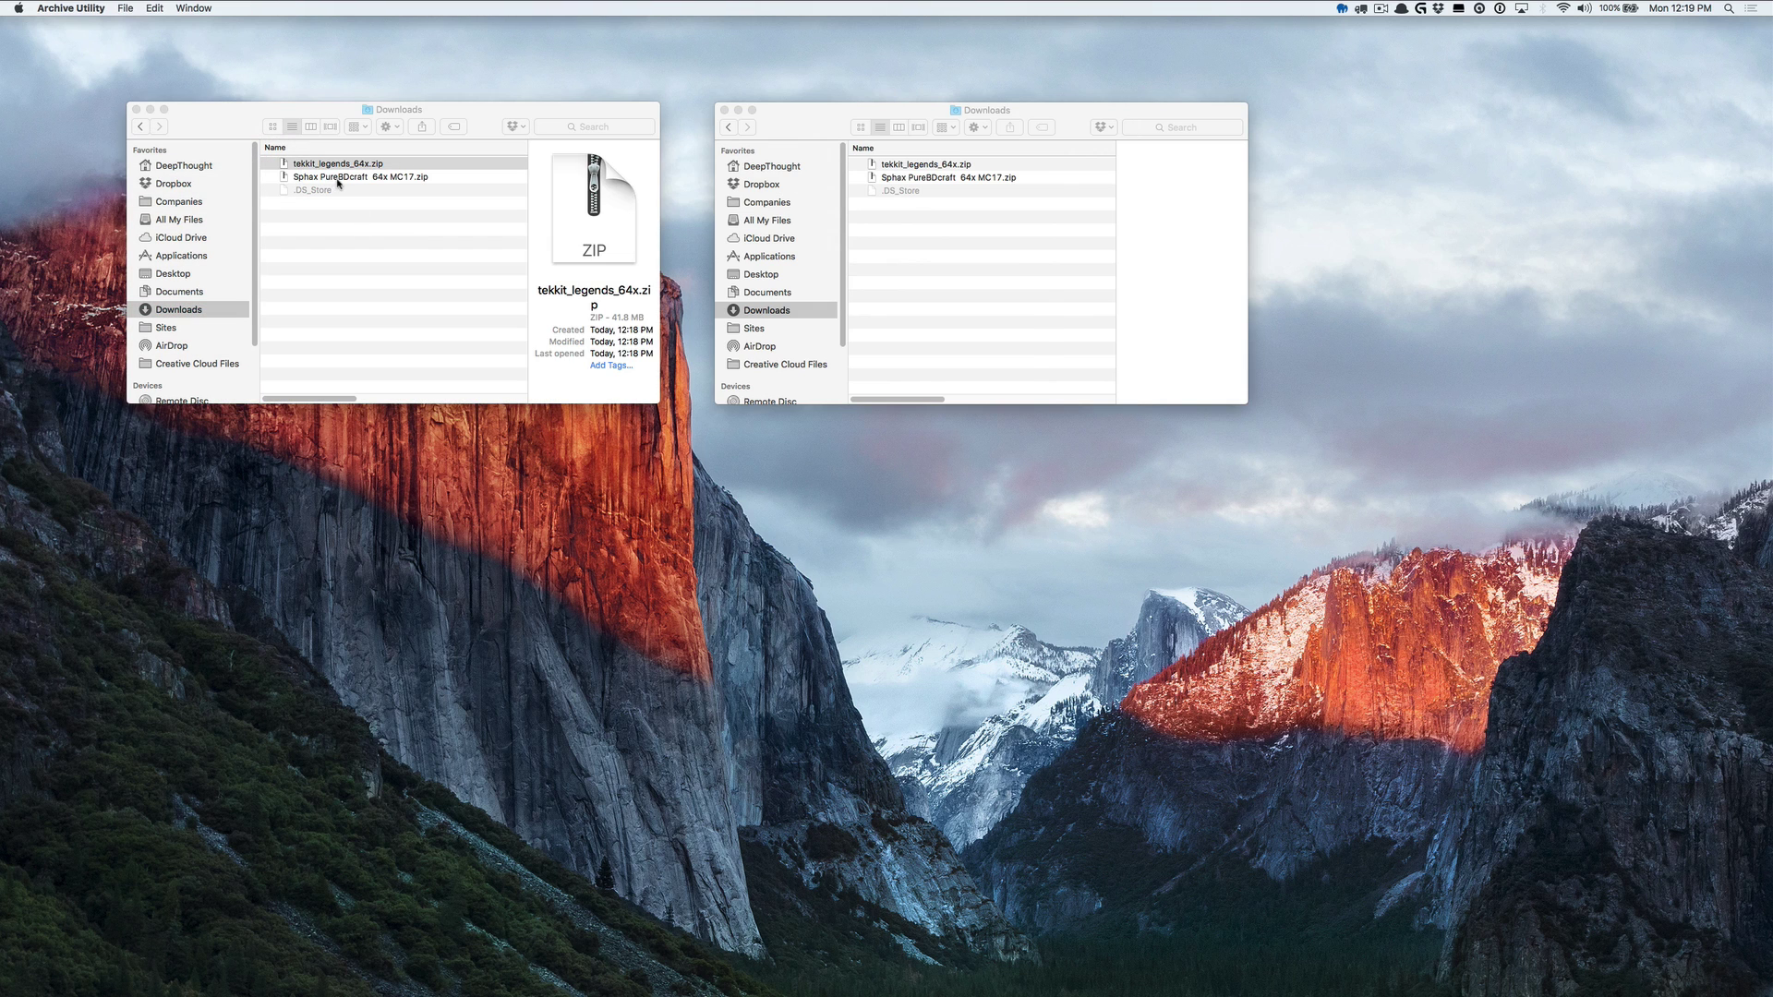
double_click(350, 179)
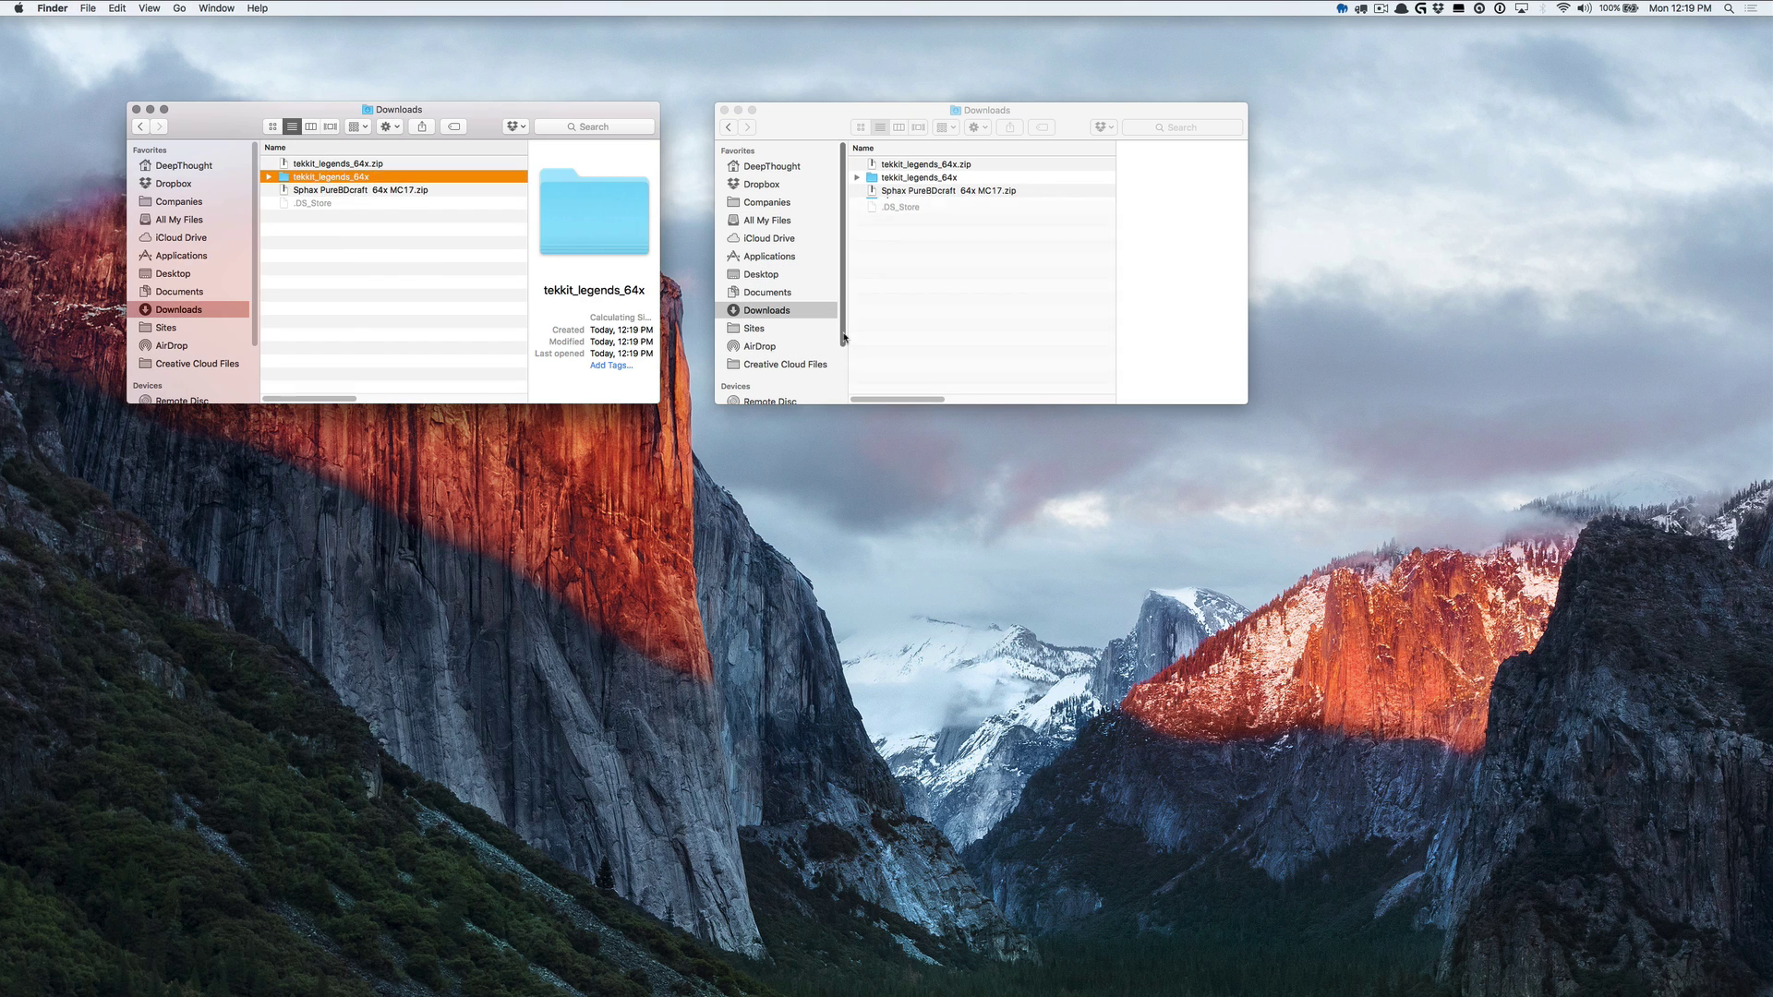
click(875, 204)
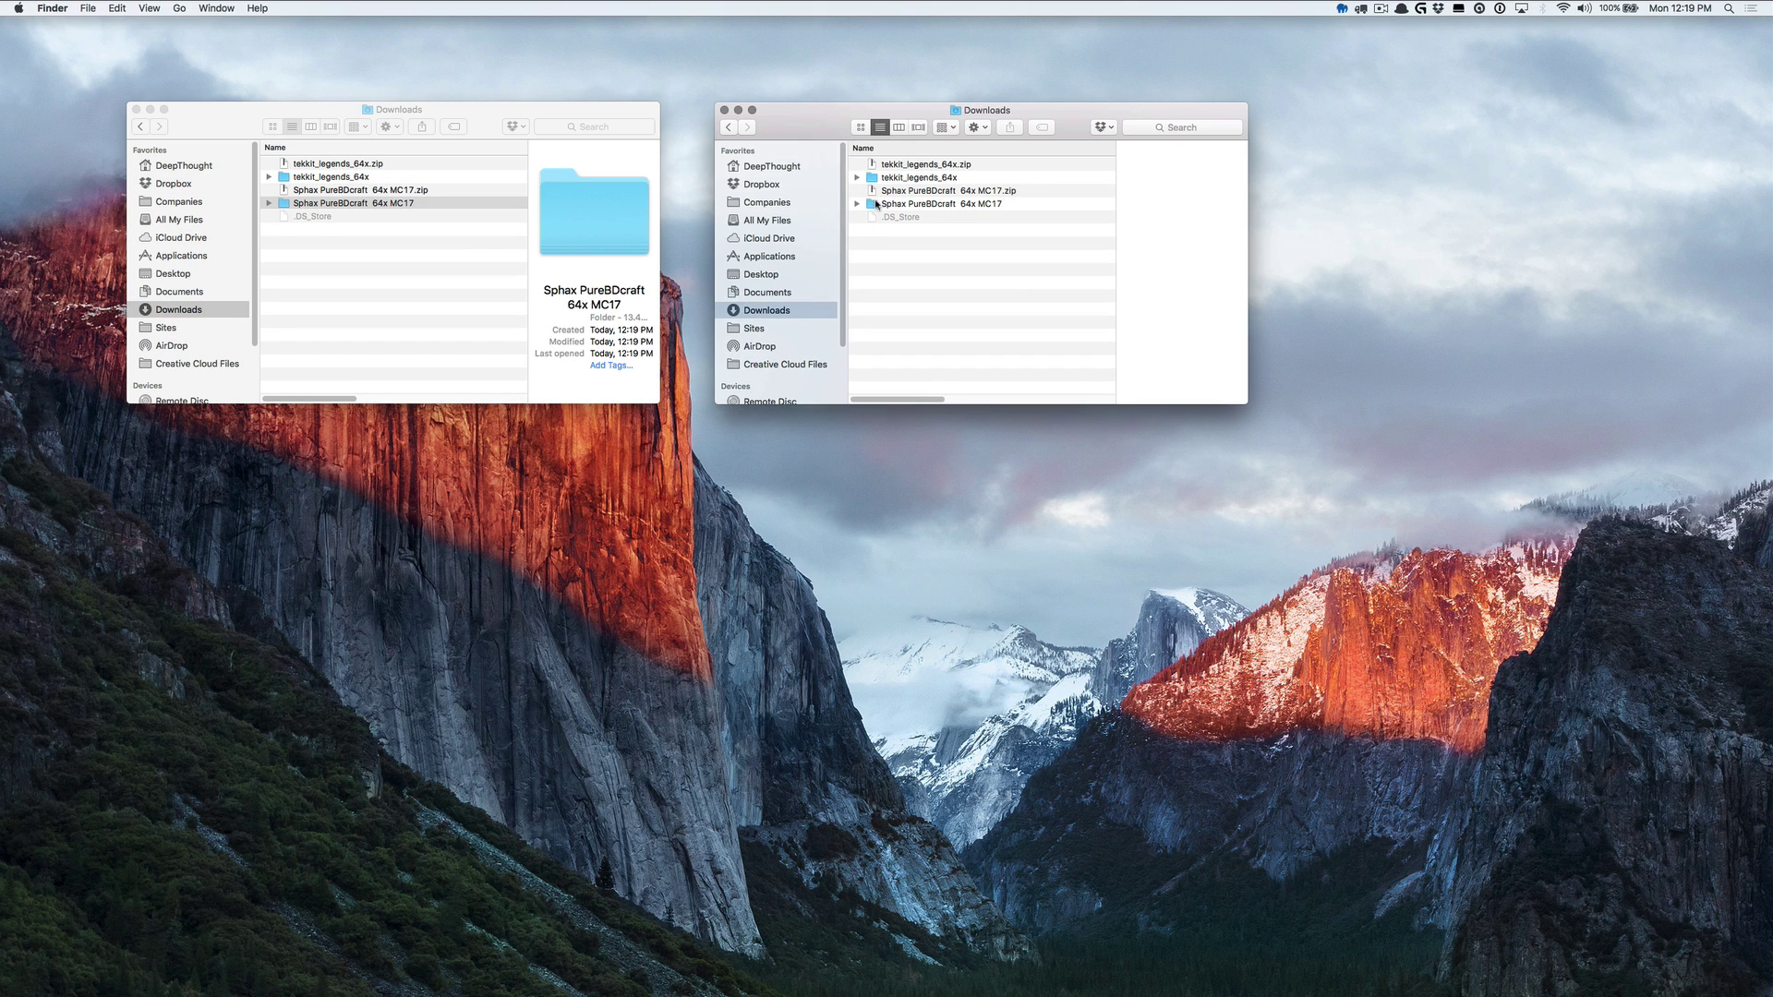
double_click(876, 204)
double_click(313, 177)
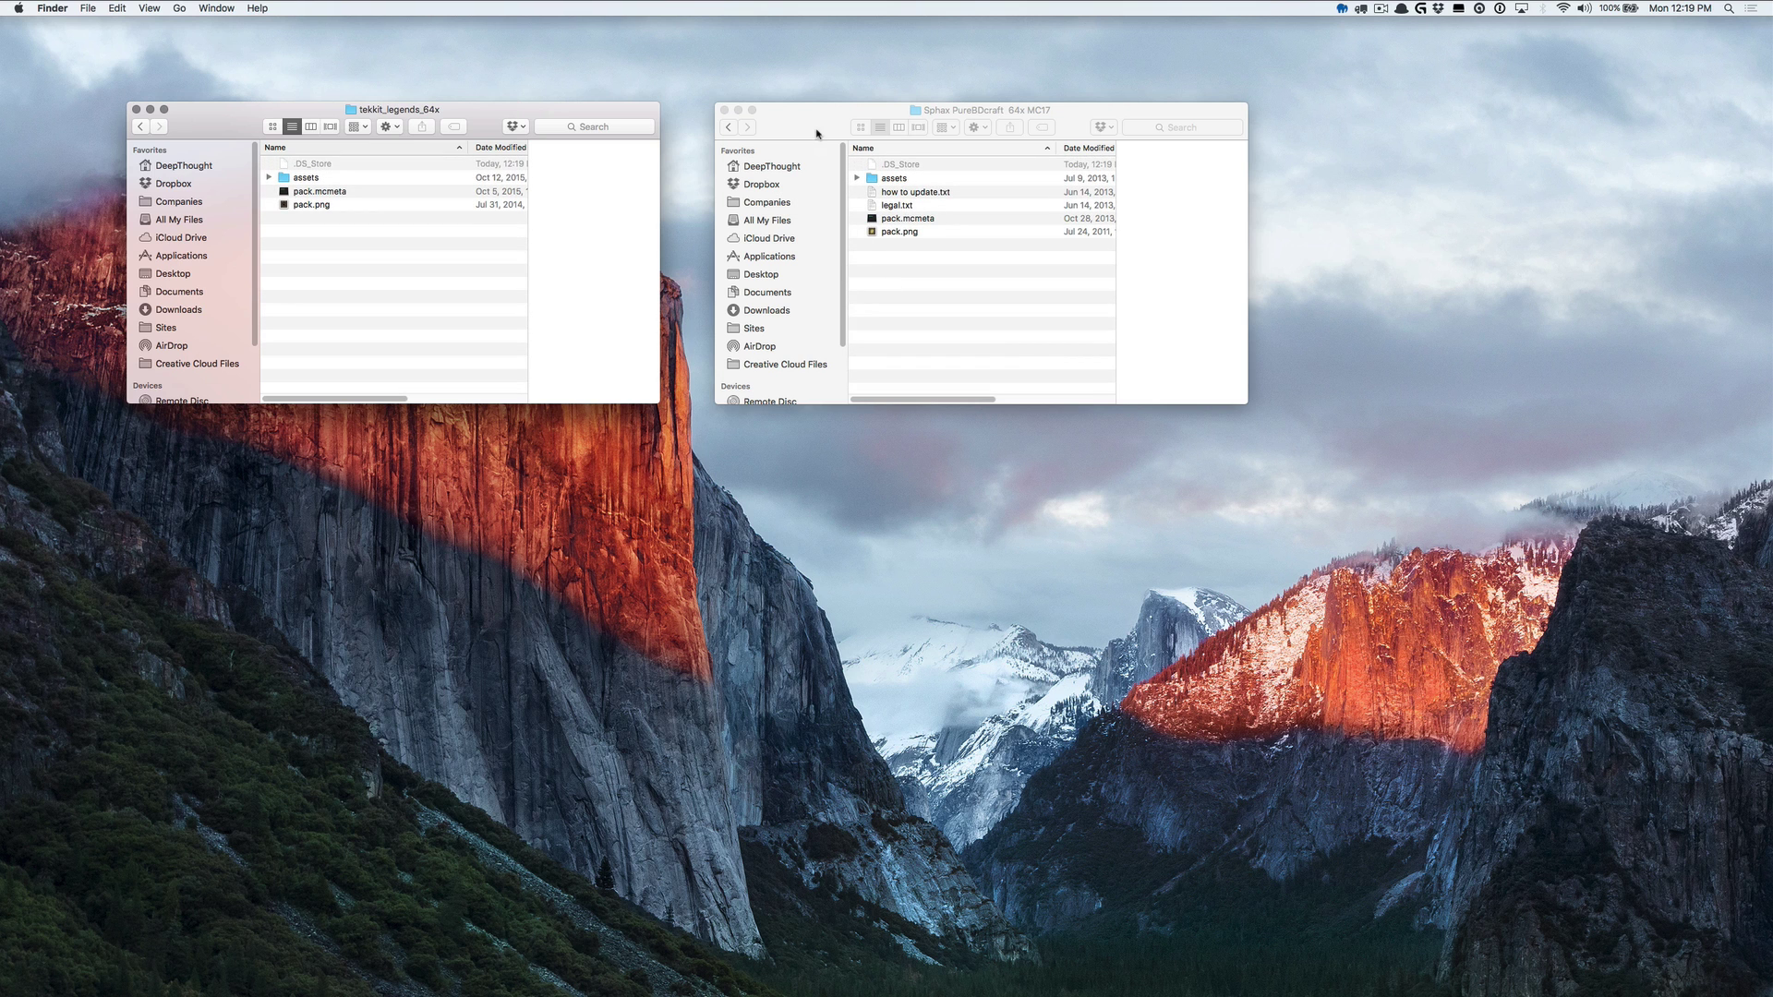
Step: Arrange the two Finder windows side by side, with the Sphax folder first and tekkit_legends_64x beside it
drag(556, 111, 1193, 451)
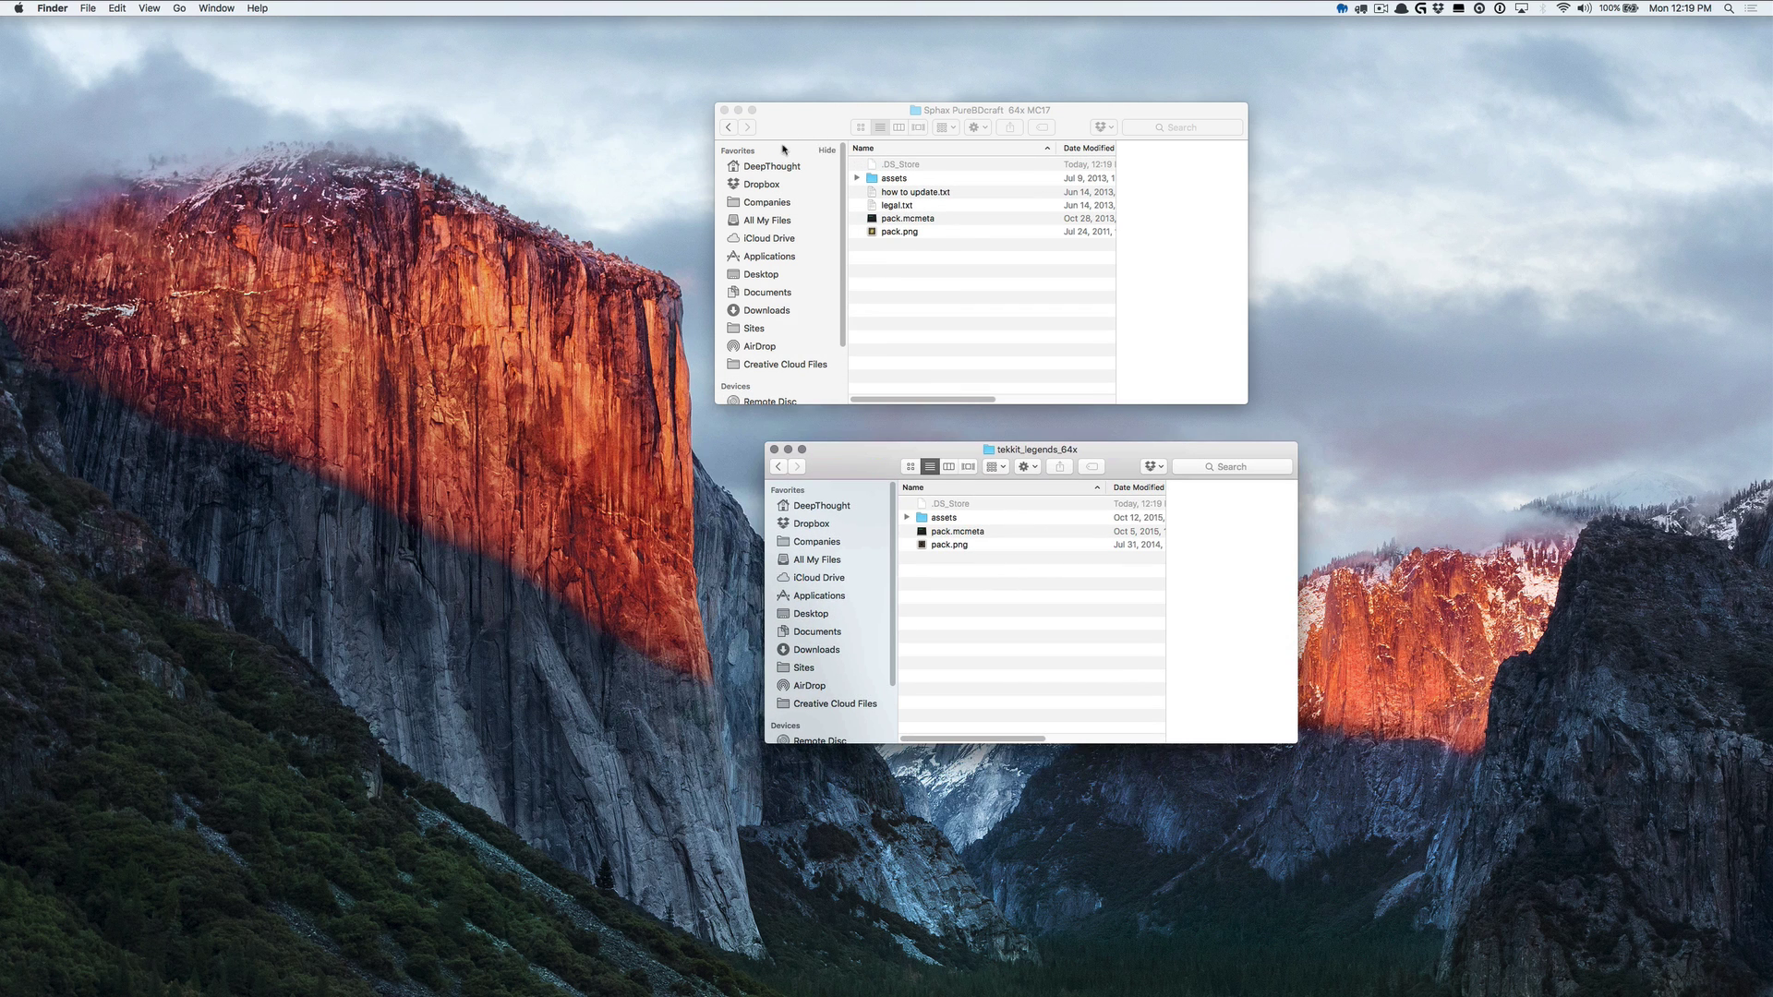
drag(792, 118, 284, 104)
drag(846, 472, 838, 119)
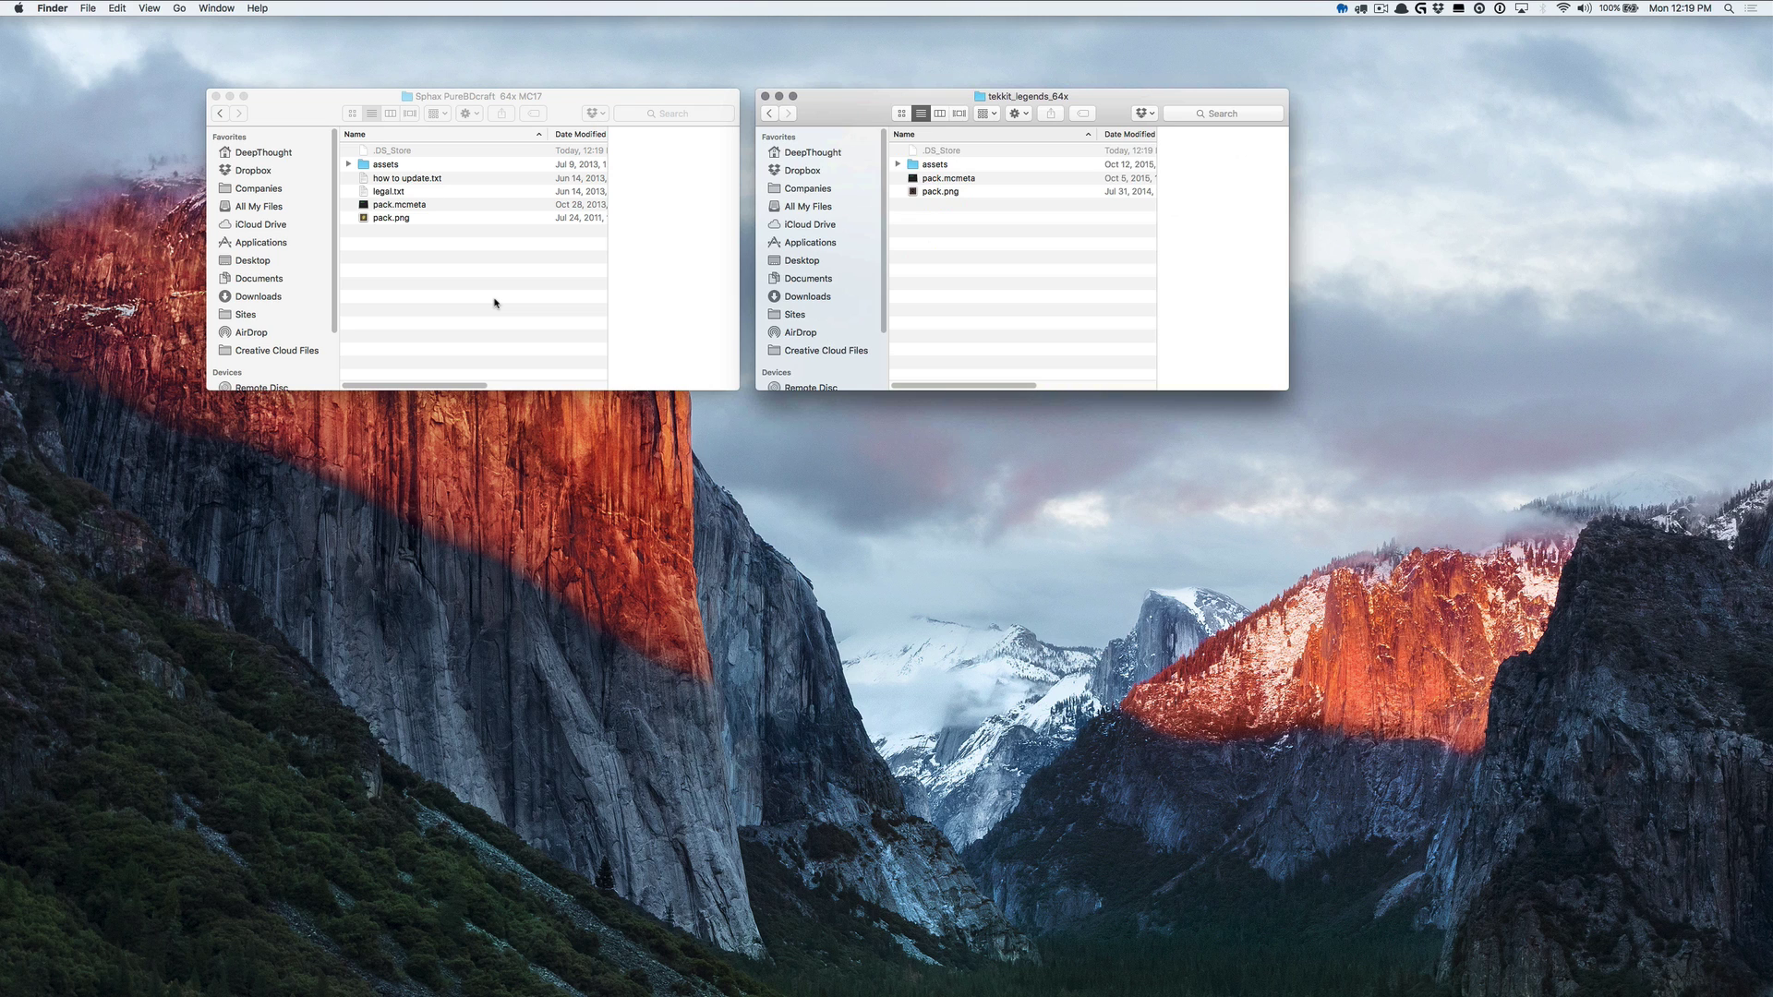
Step: Move pack.mcmeta and pack.png from tekkit_legends_64x into the Sphax PureBDcraft folder, replacing all existing copies
click(947, 180)
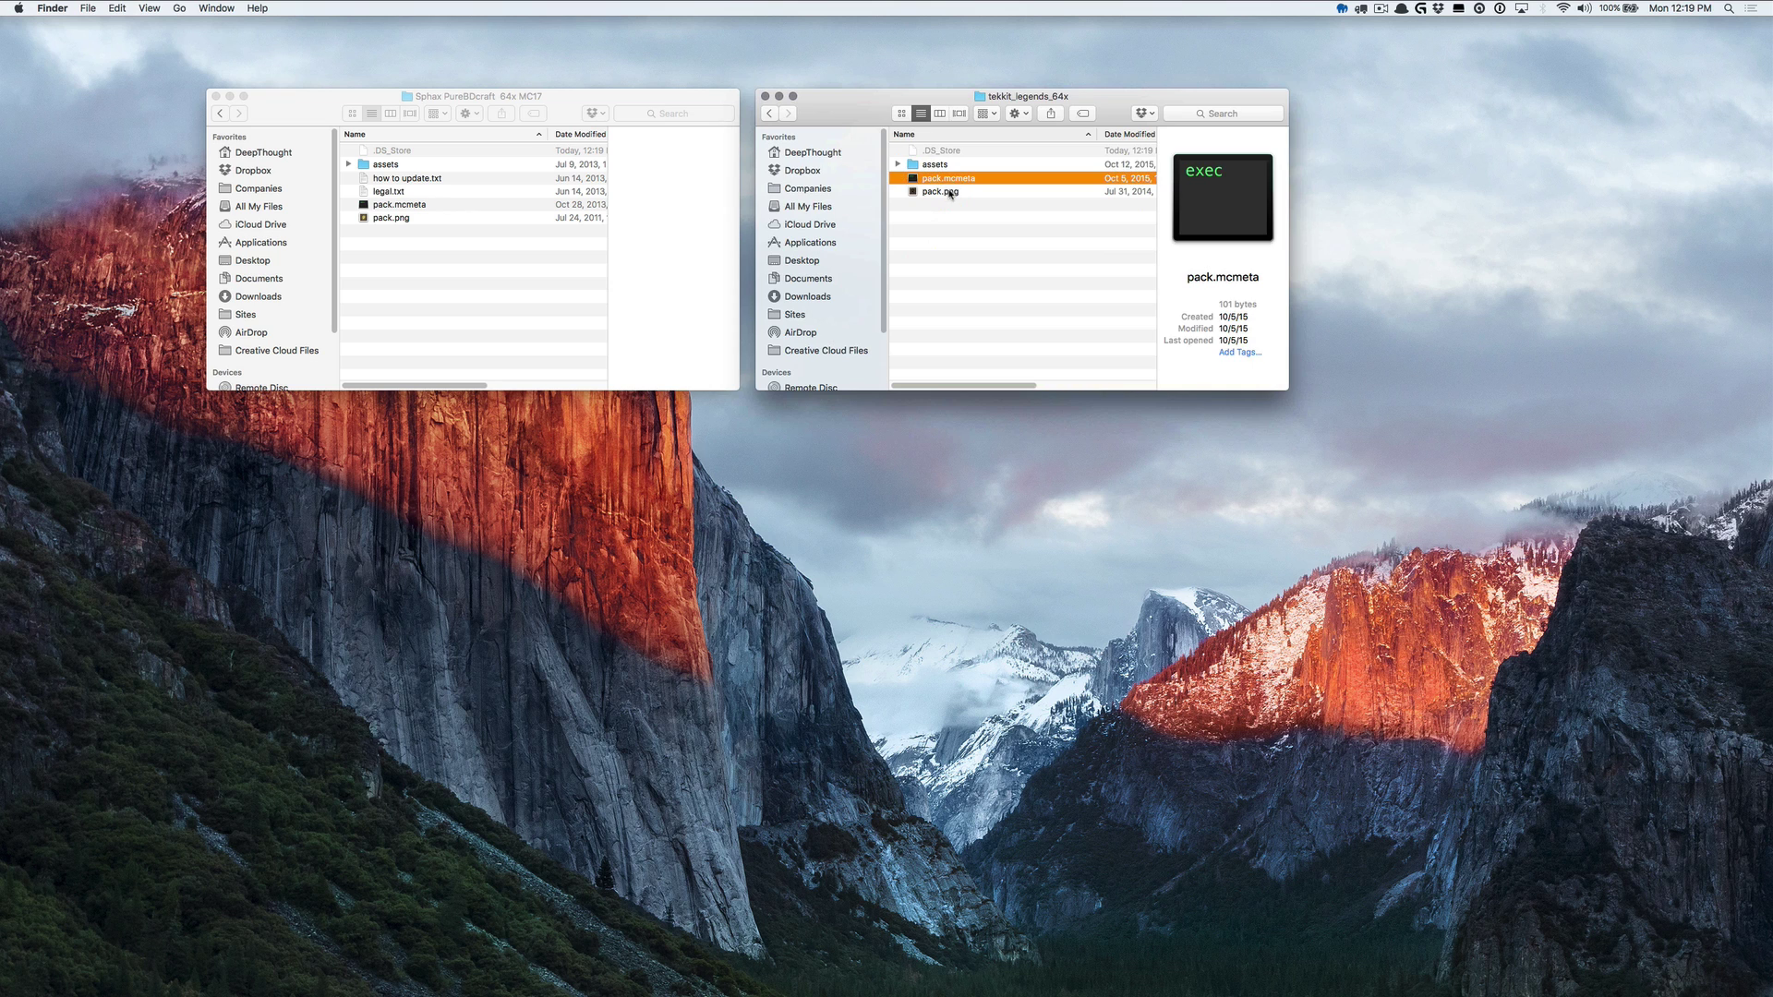
shift+click(949, 192)
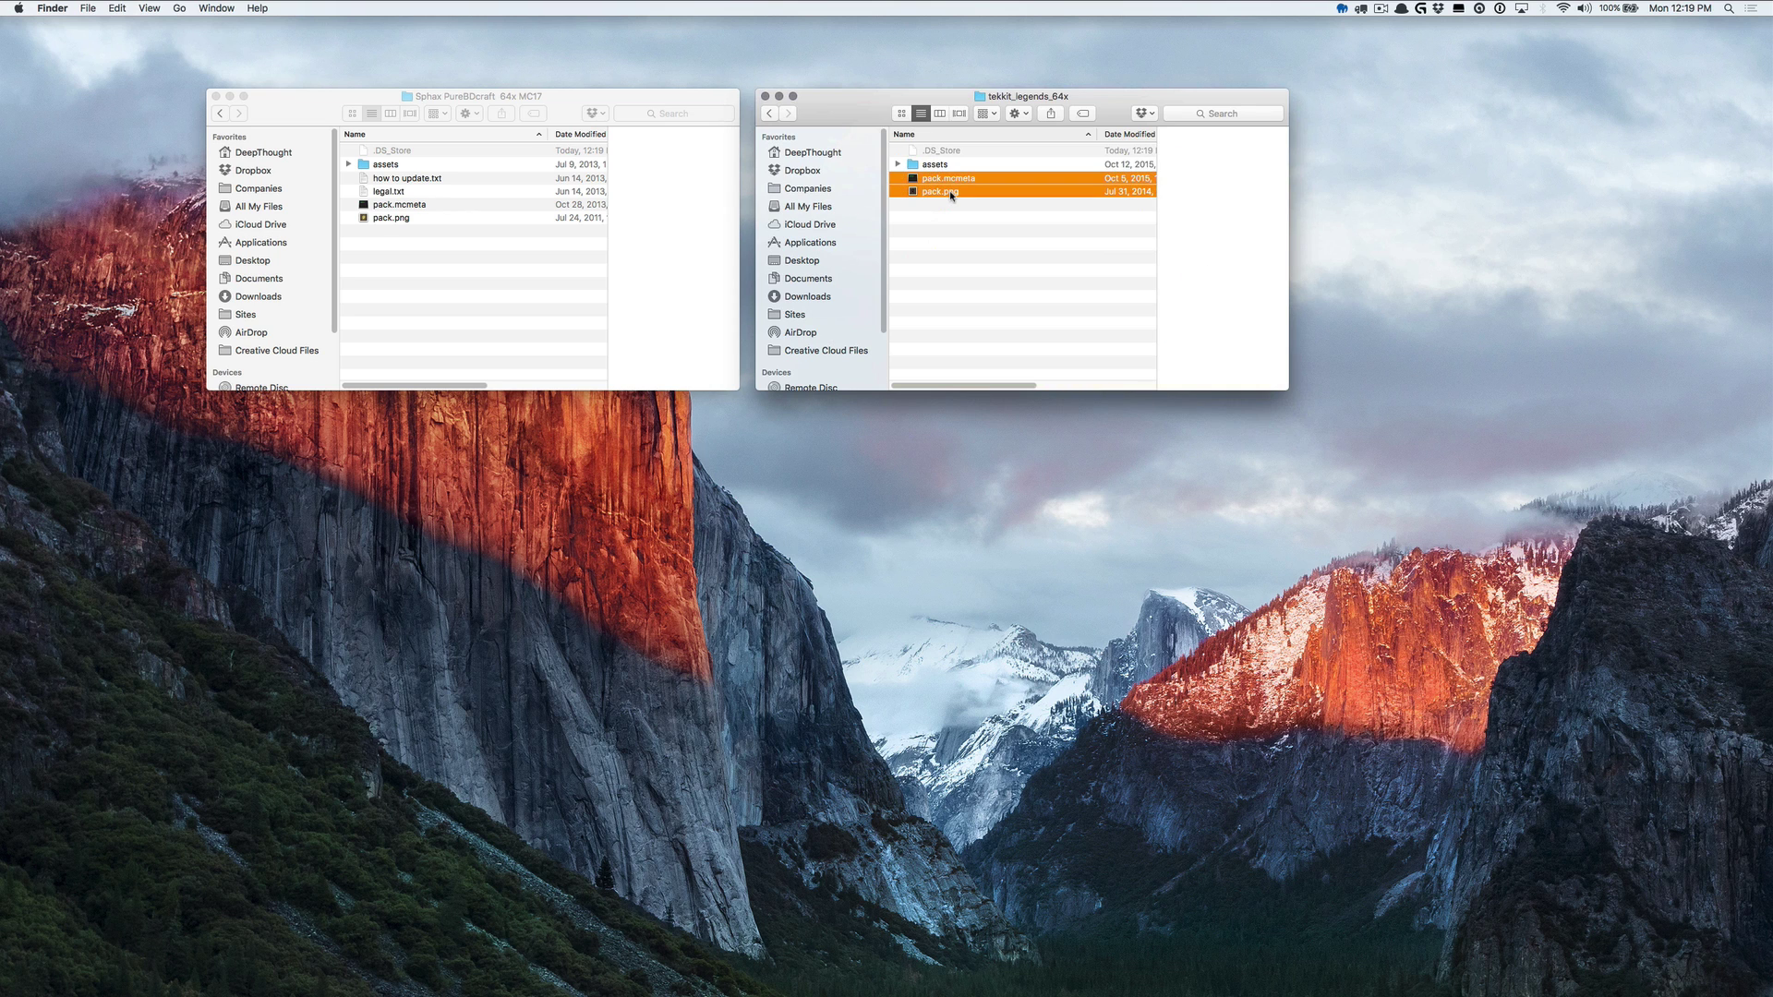
drag(950, 190, 431, 289)
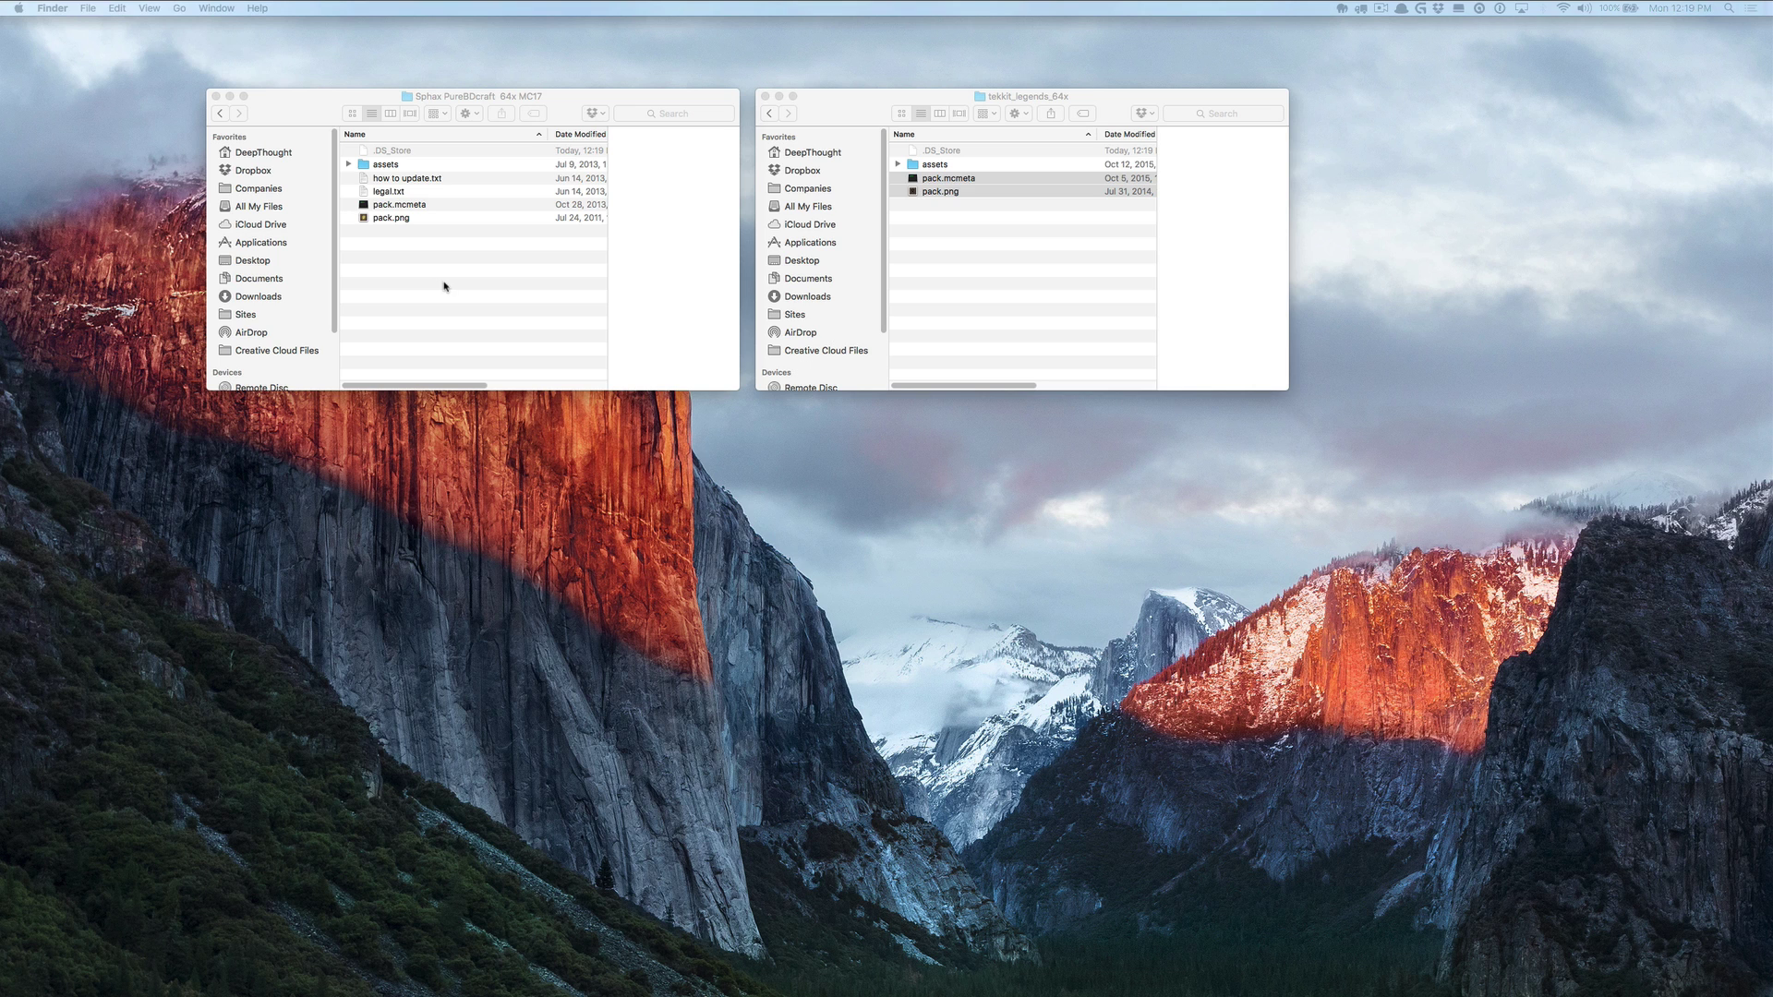
click(447, 288)
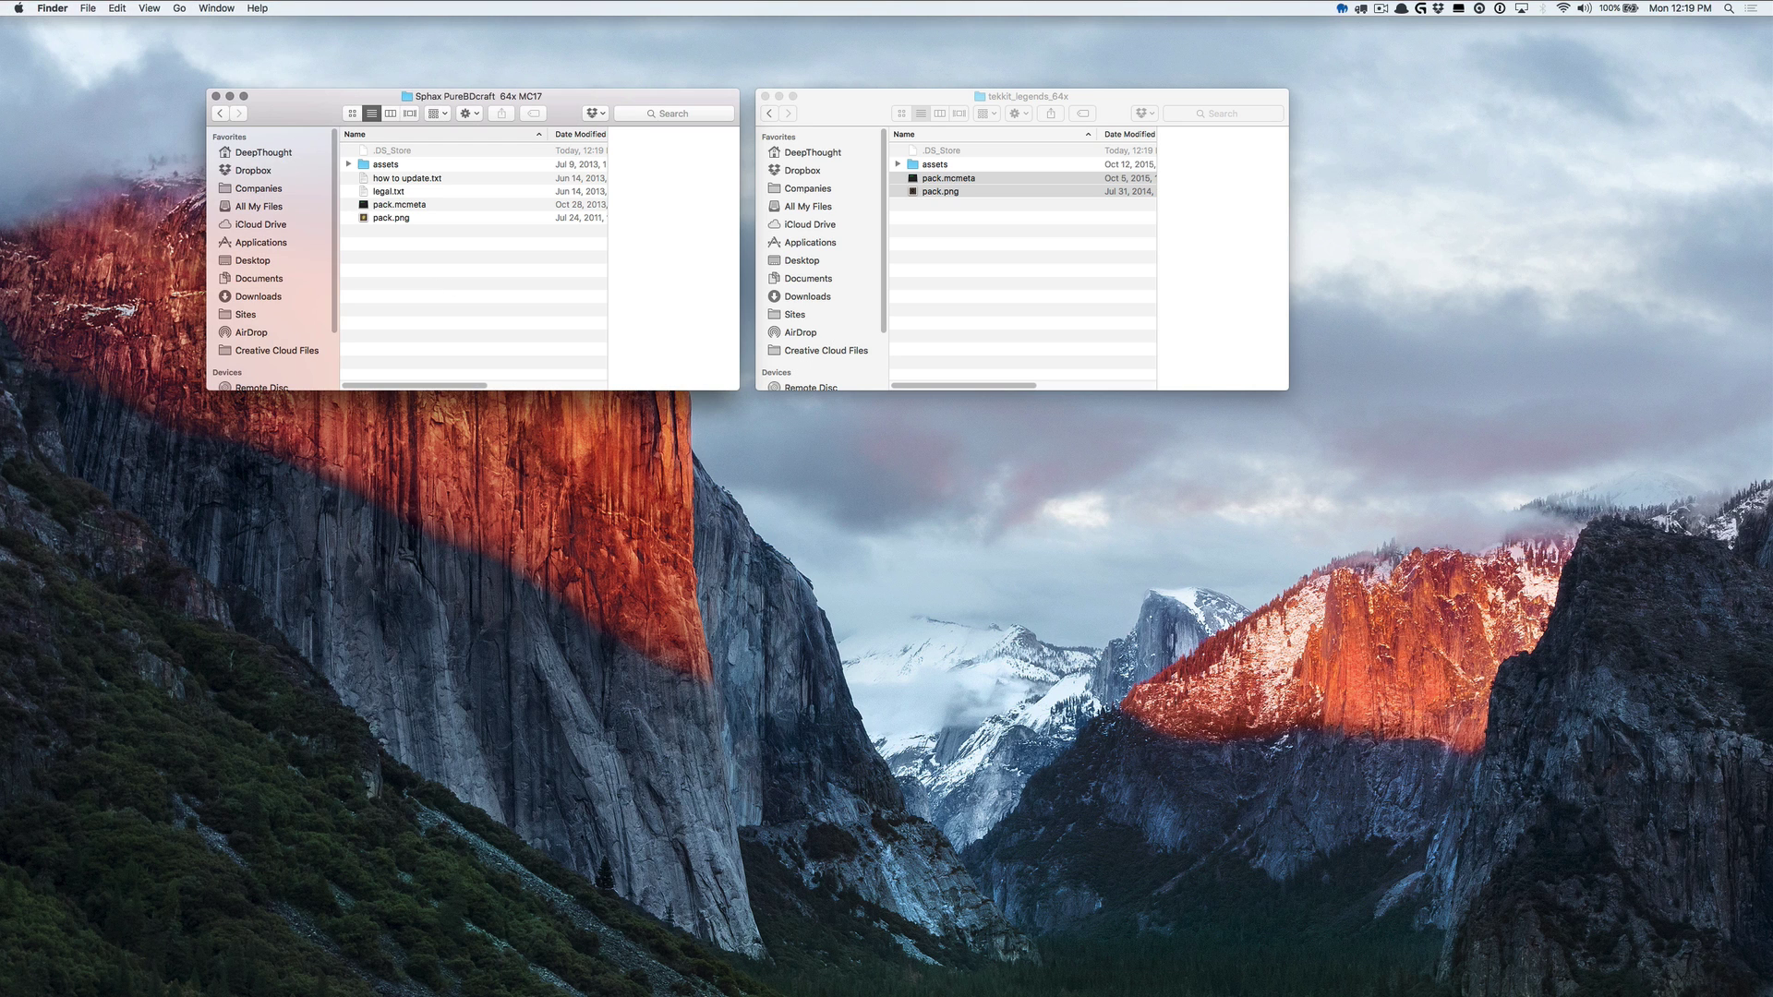
drag(1229, 344, 591, 426)
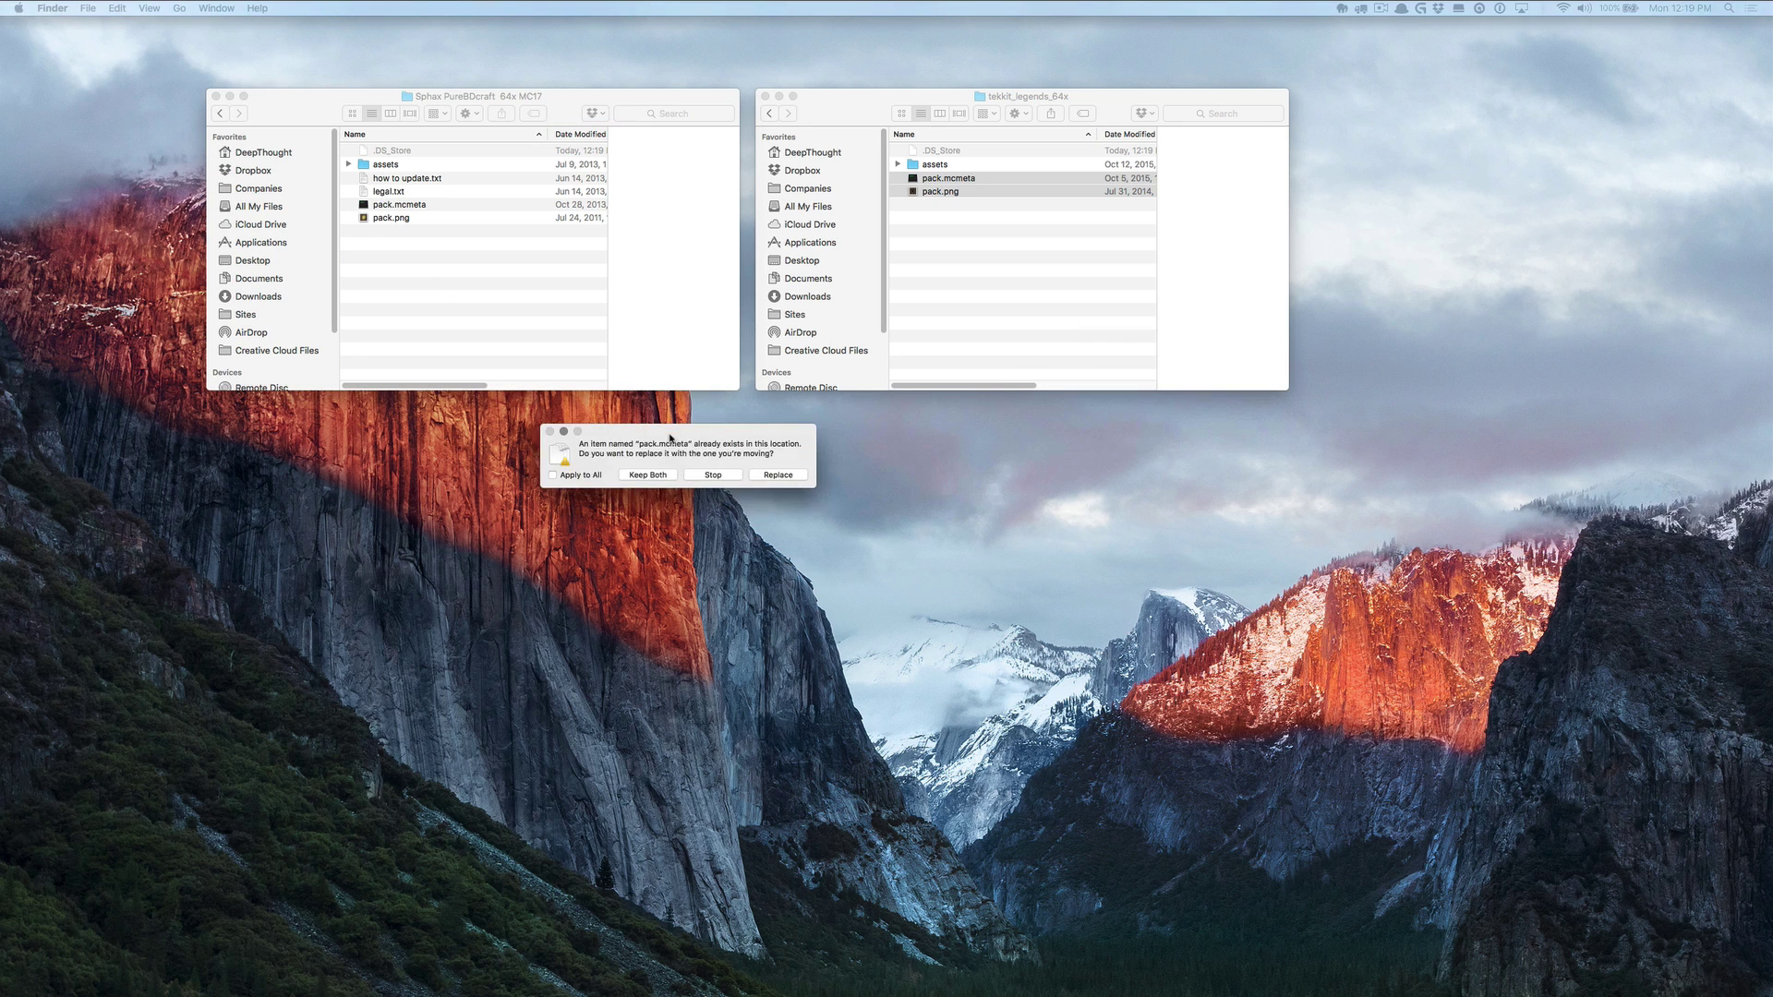
click(603, 473)
click(812, 473)
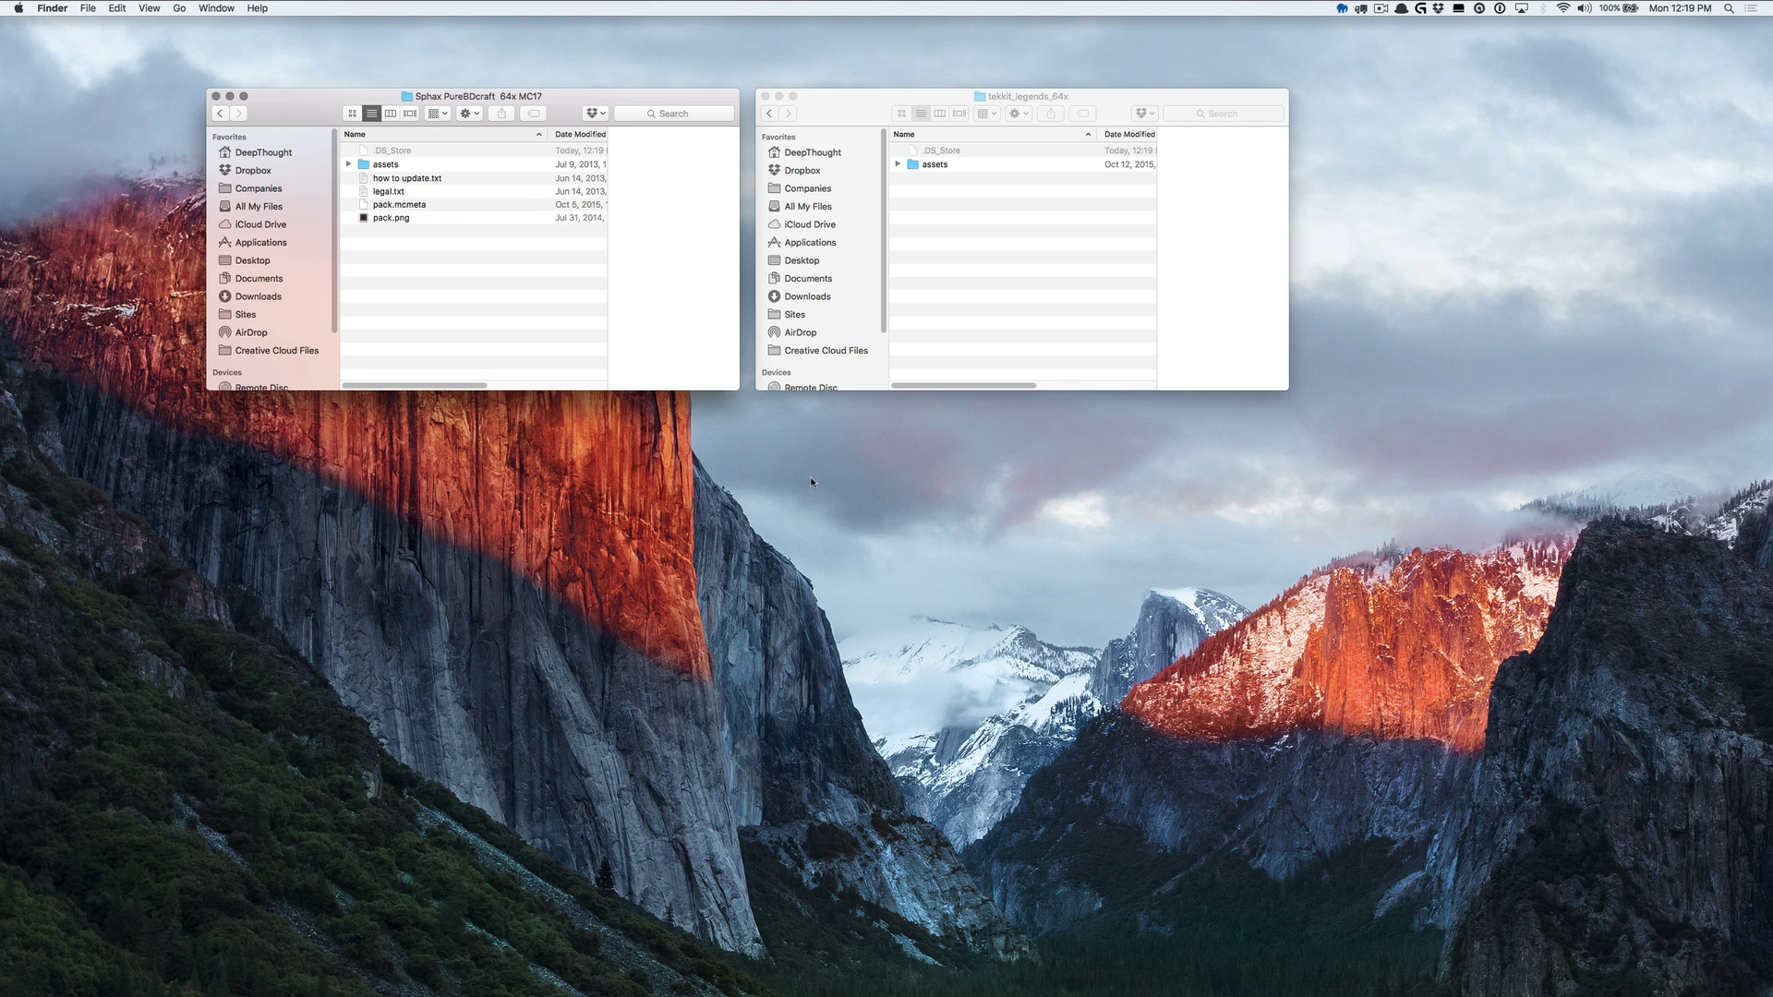
Step: Open the assets folder in both windows and look through the patch's mod folders
double_click(914, 166)
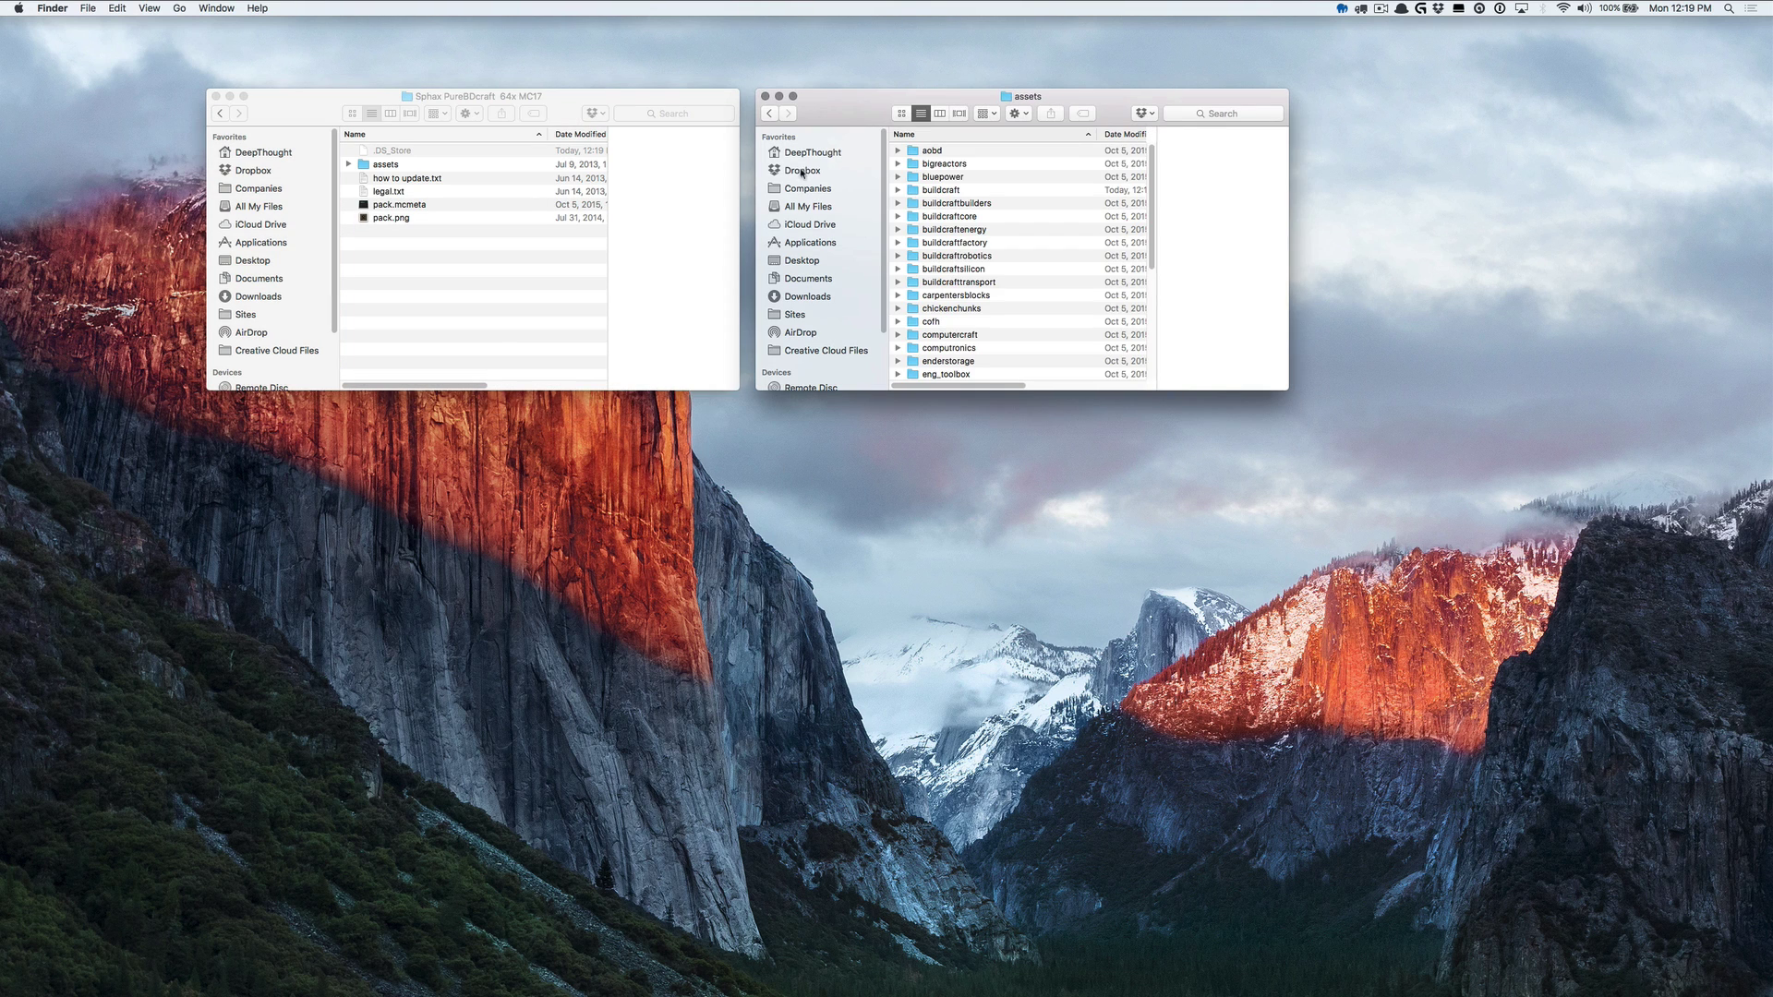
double_click(384, 165)
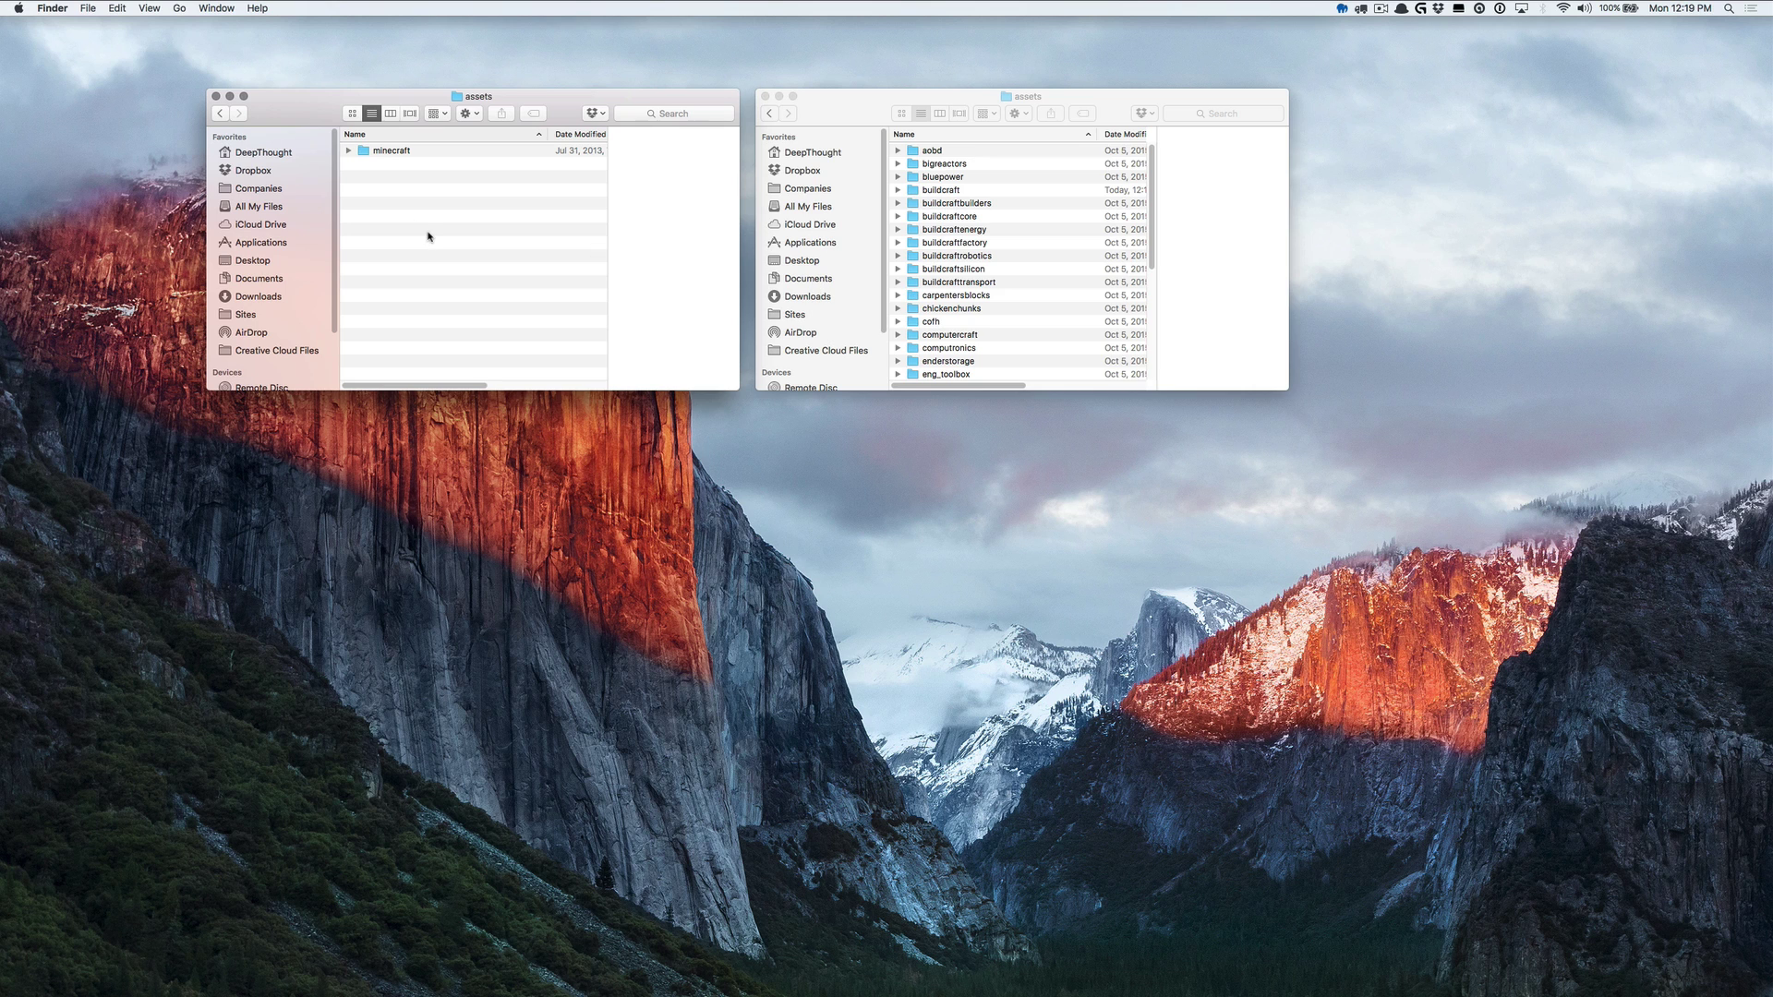
click(1014, 251)
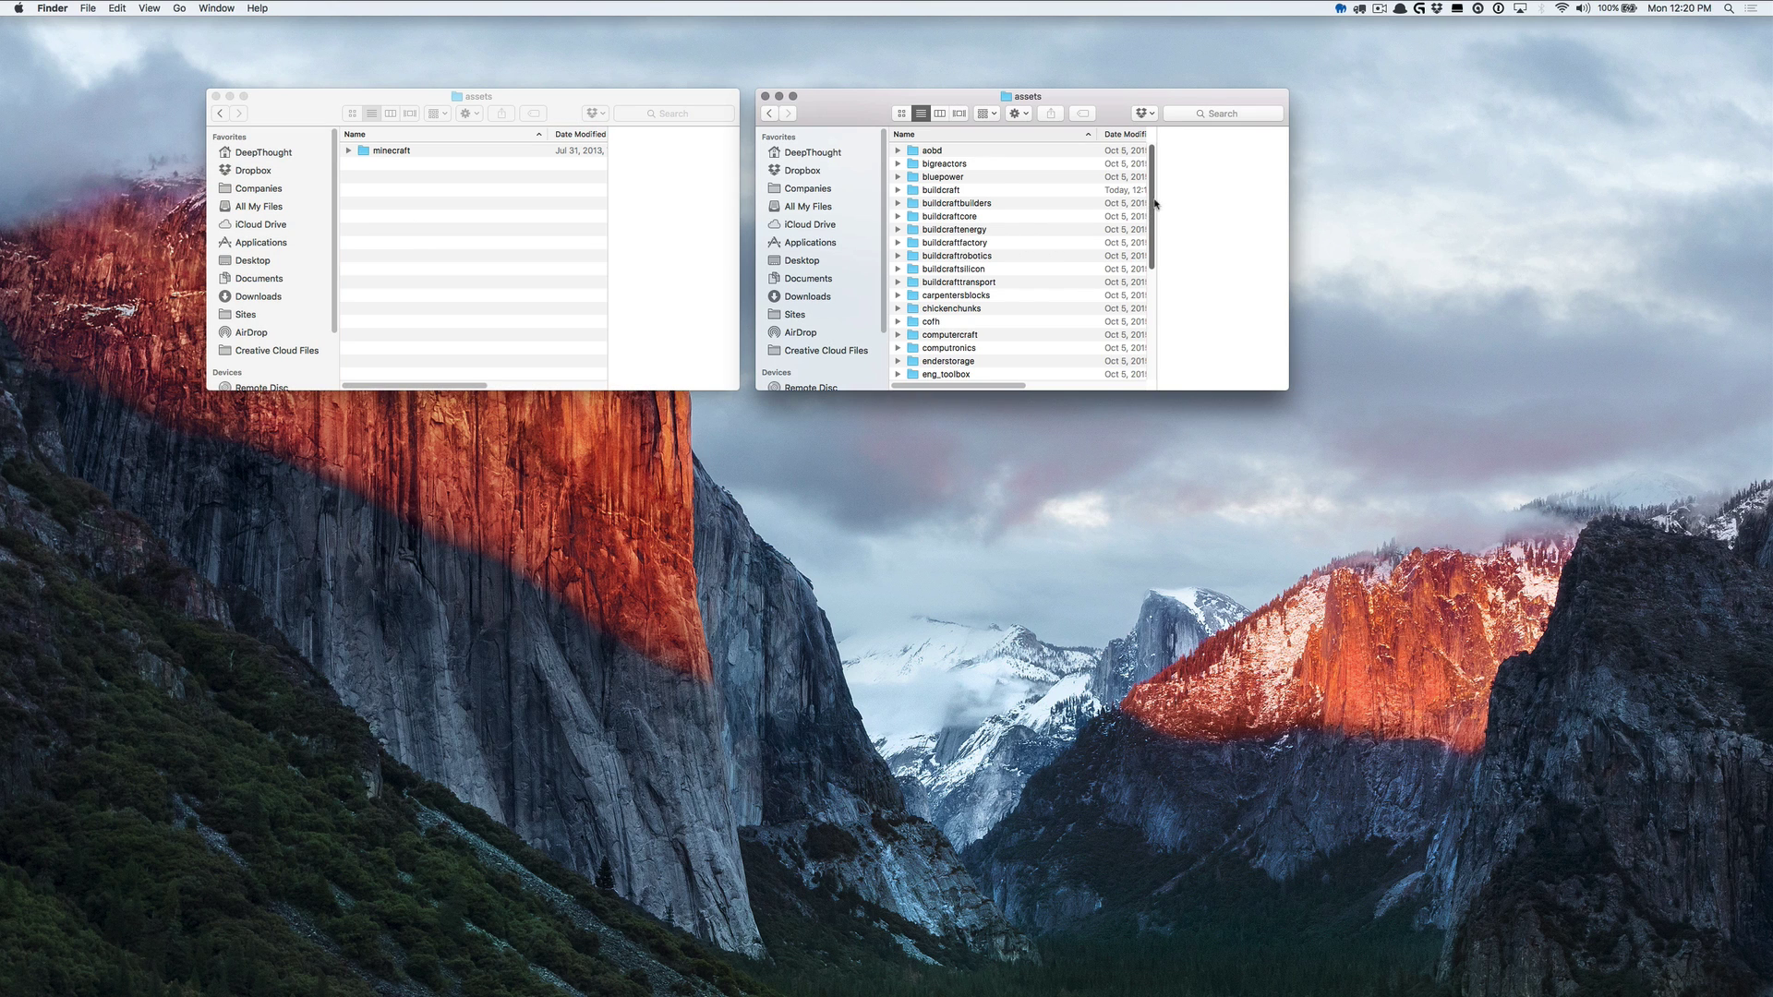
drag(1153, 207, 1161, 336)
scroll(1164, 334, up, 3)
scroll(1171, 327, down, 3)
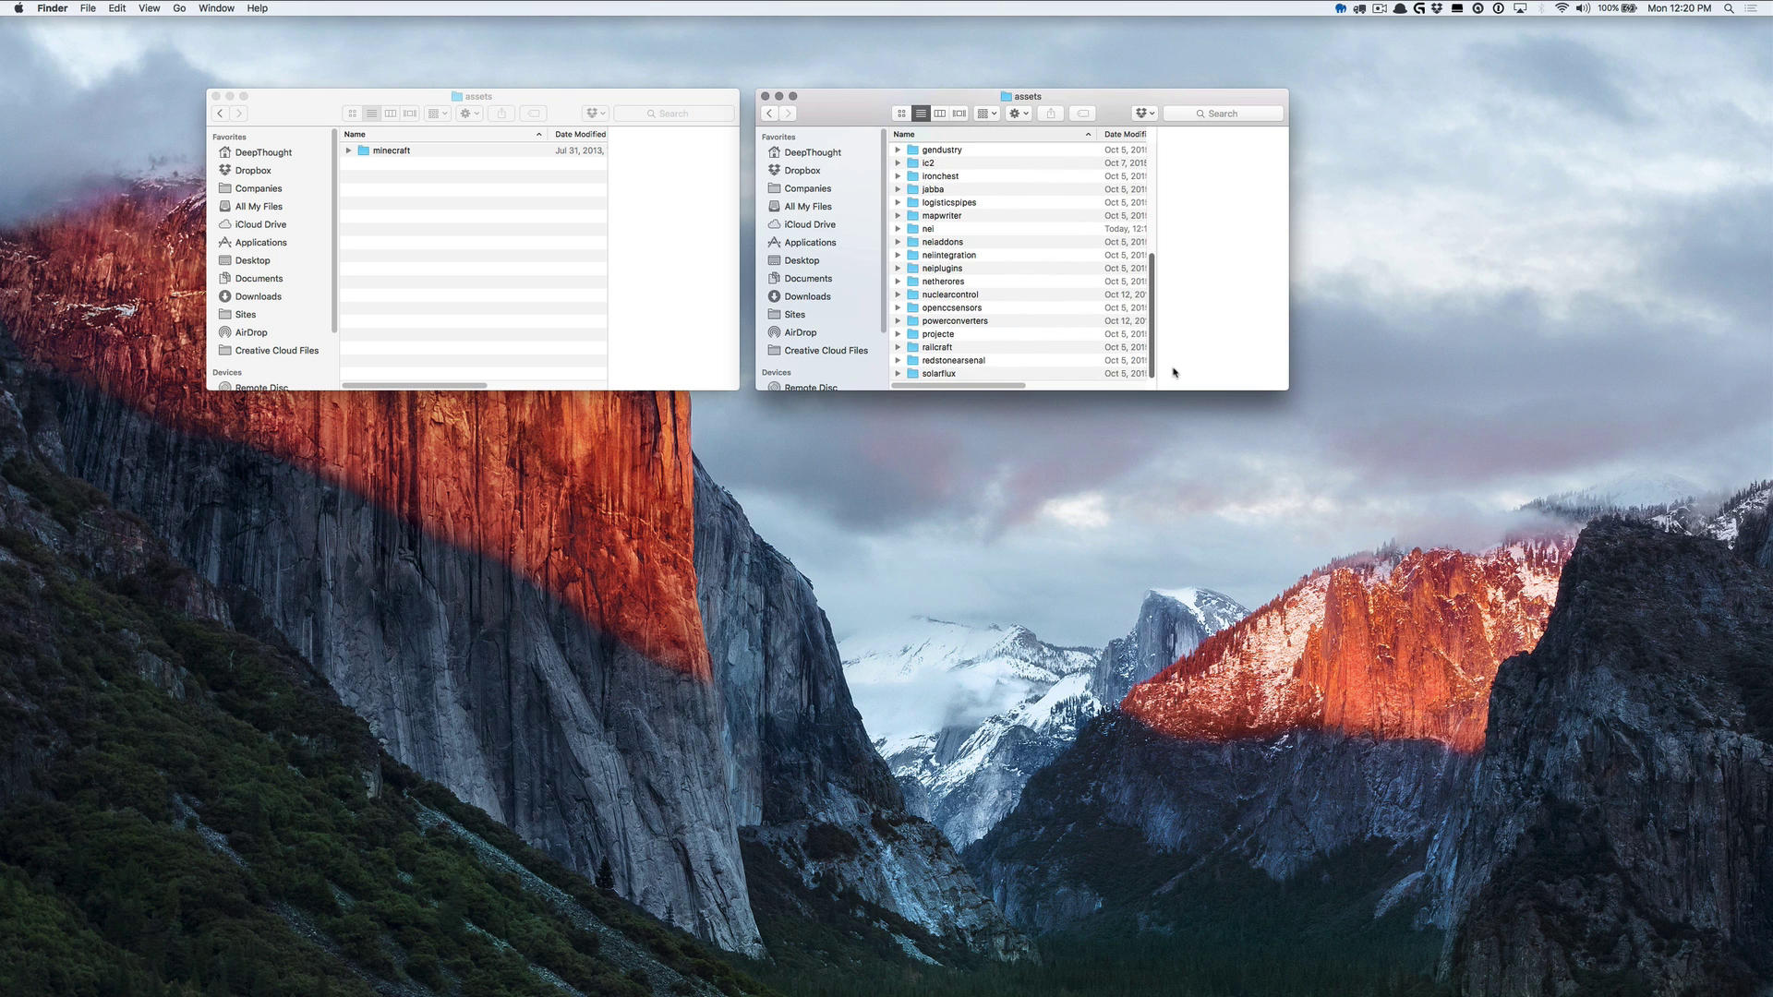
scroll(1165, 277, up, 5)
Step: Move all mod folders from the patch's assets folder into the Sphax pack's assets folder
click(995, 204)
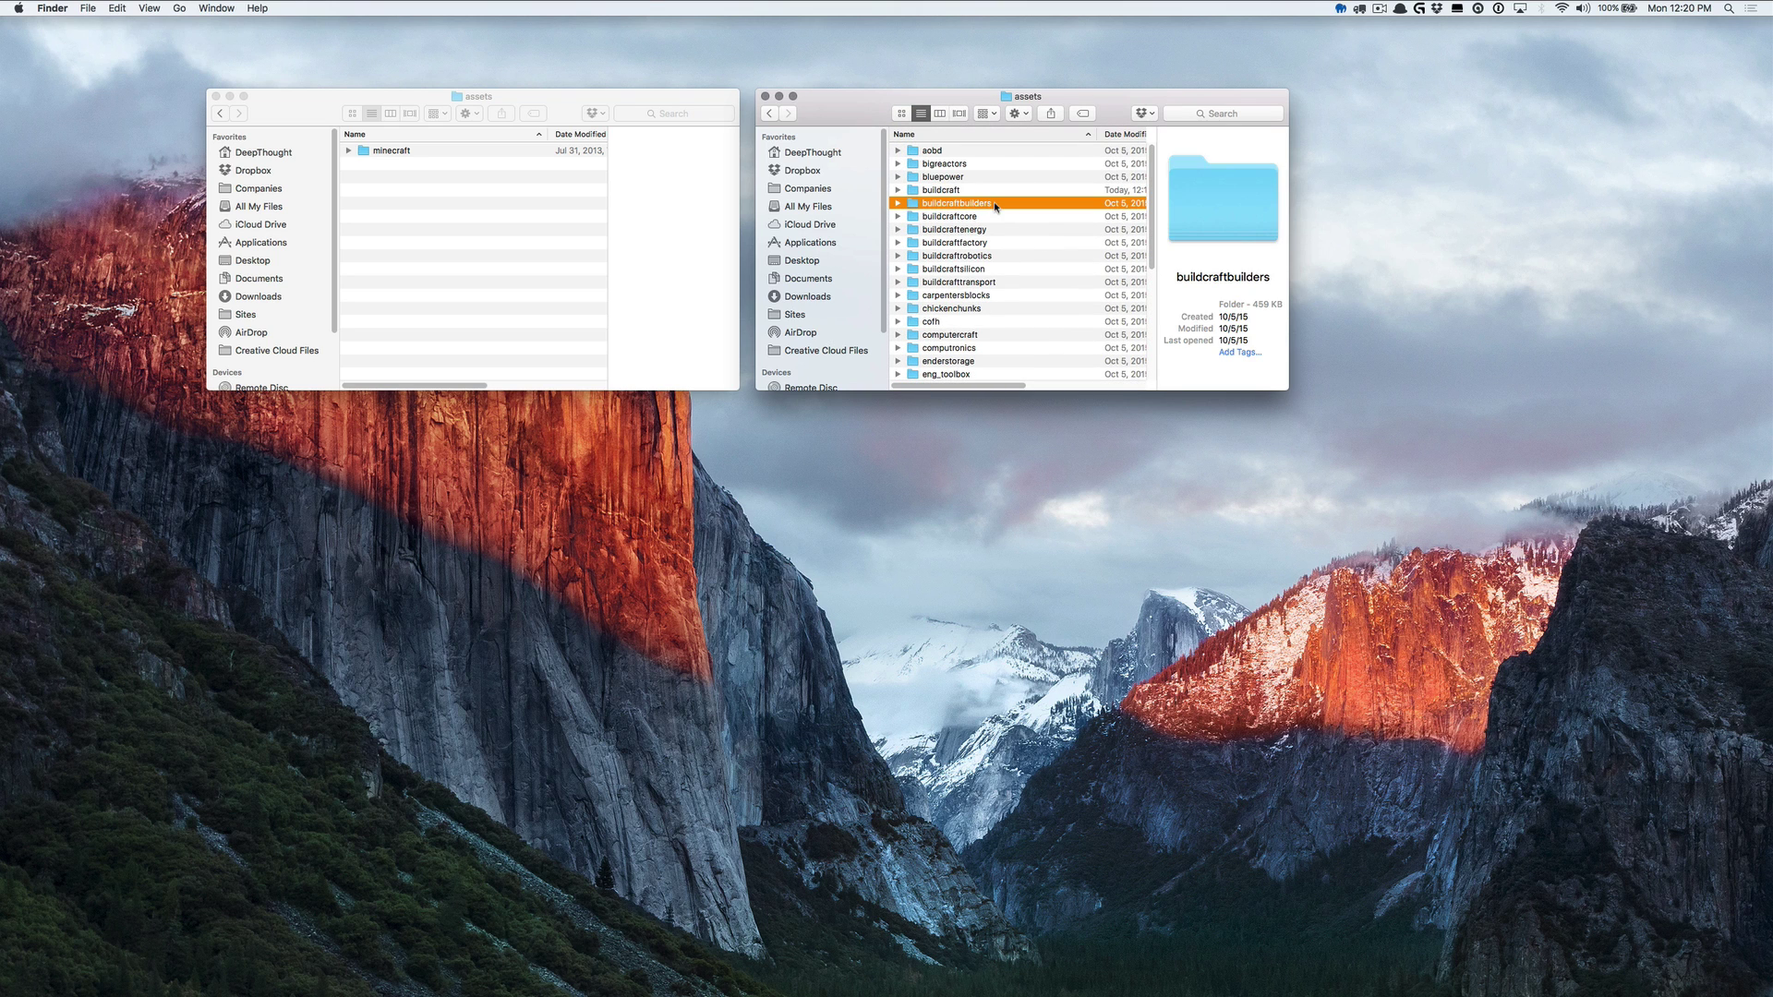
key(super+a)
drag(1001, 222, 468, 269)
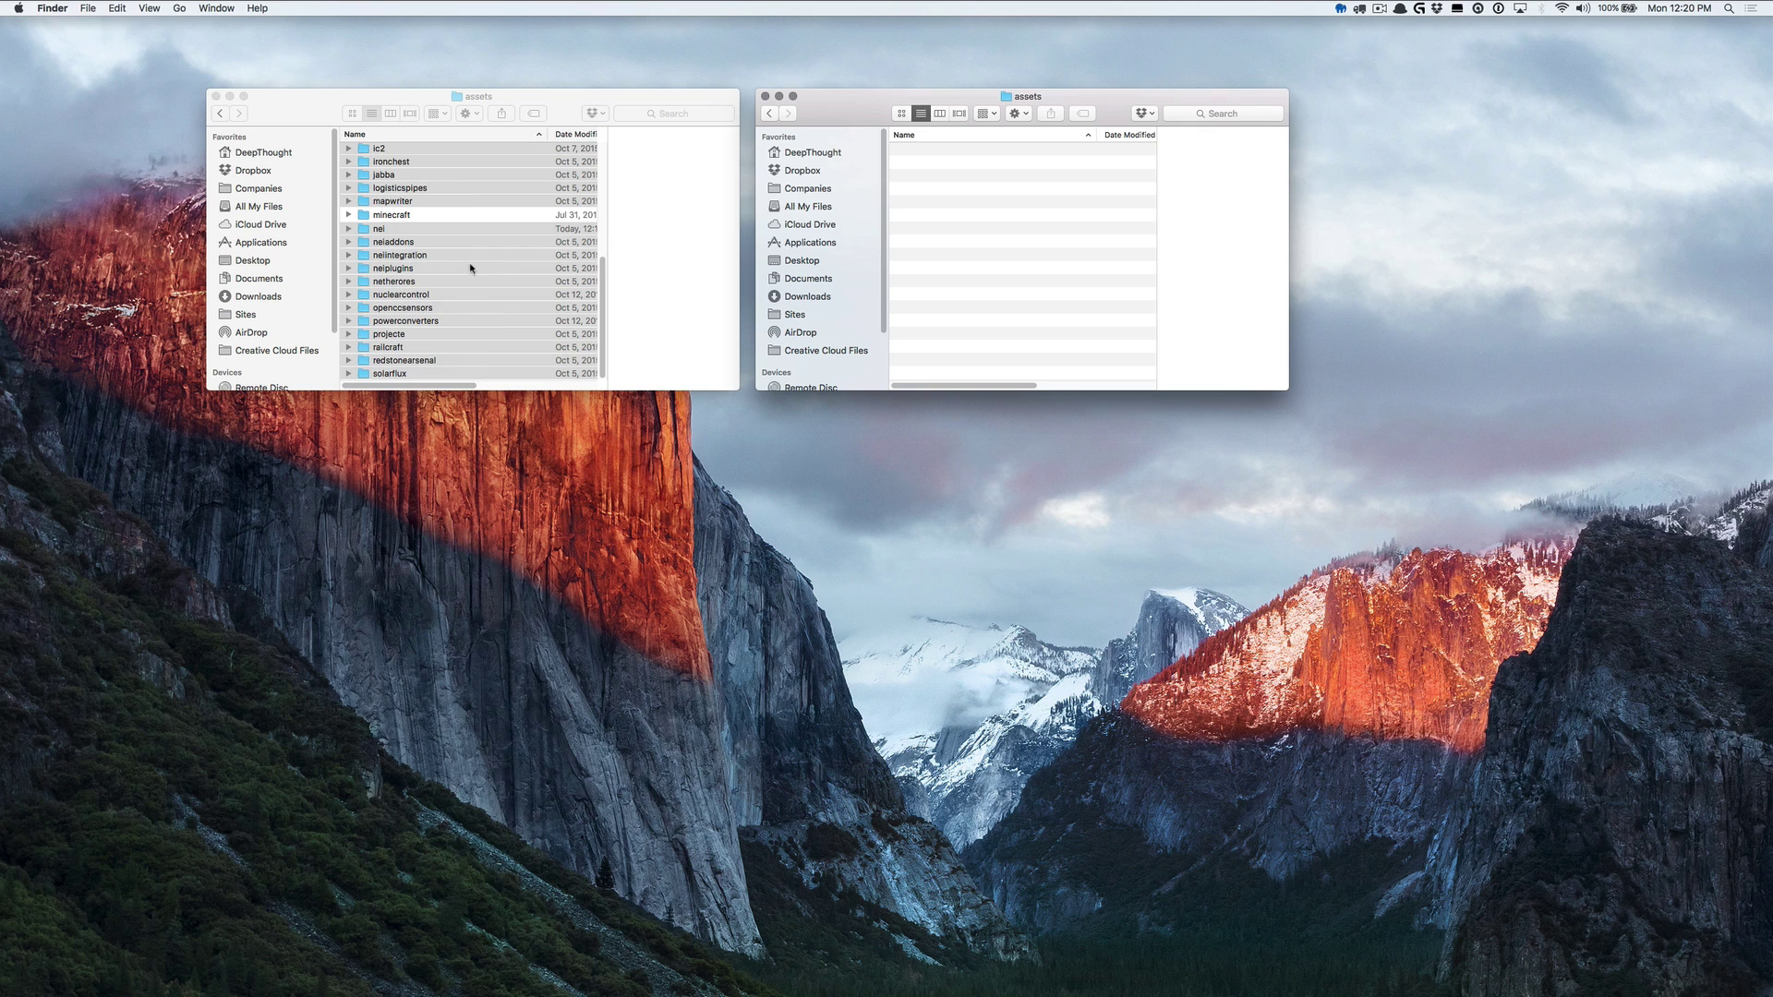
click(513, 228)
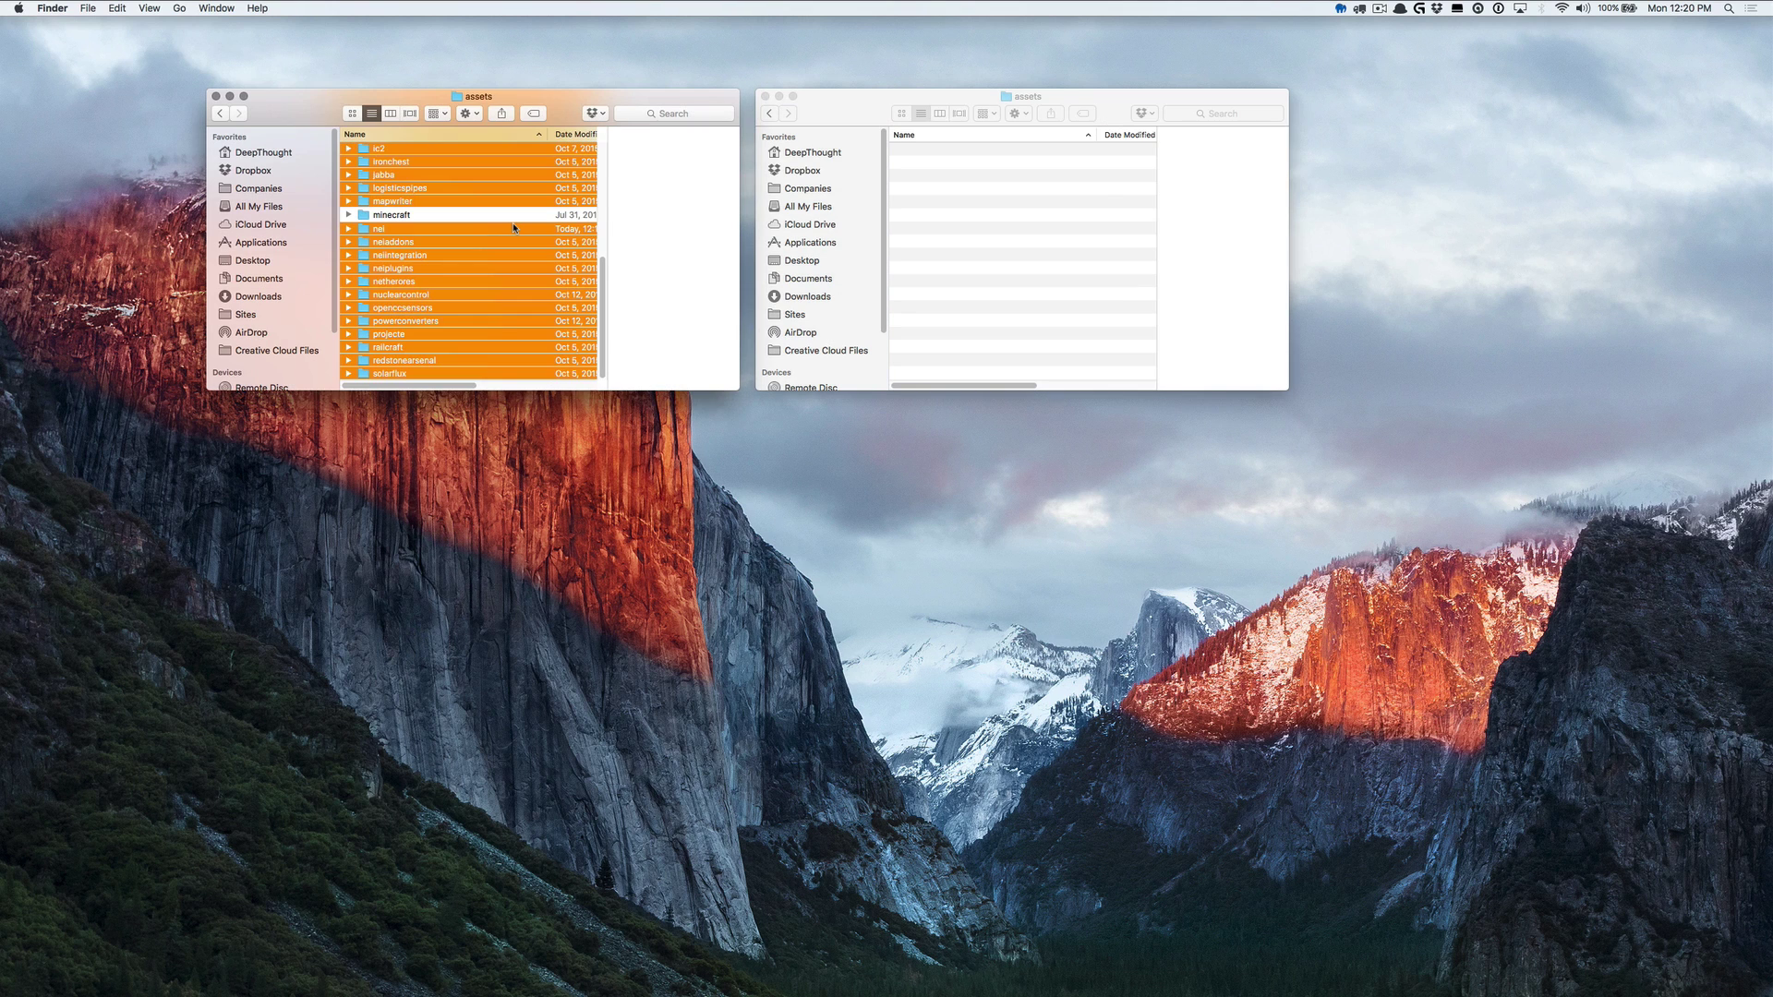
Step: Return to Downloads and rename the merged Sphax PureBDcraft folder to "Sphax 64x - Tekkit Legends"
key(super+Up)
key(super+Up)
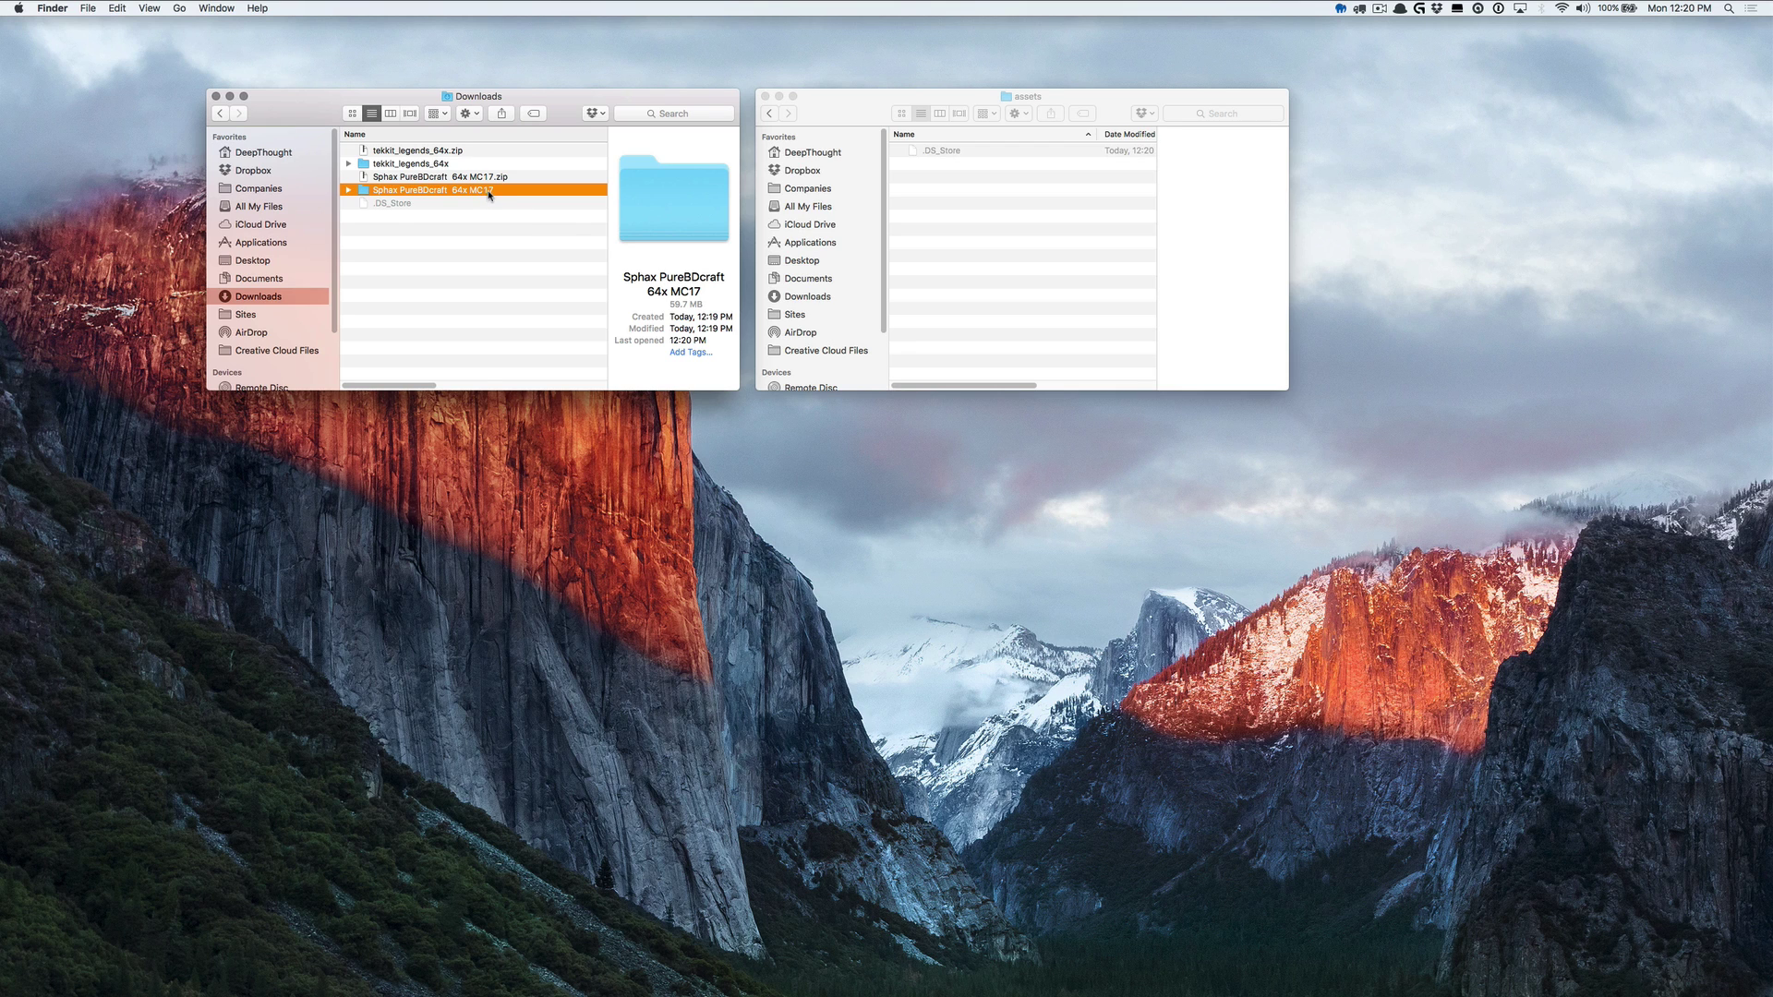
double_click(490, 194)
click(221, 114)
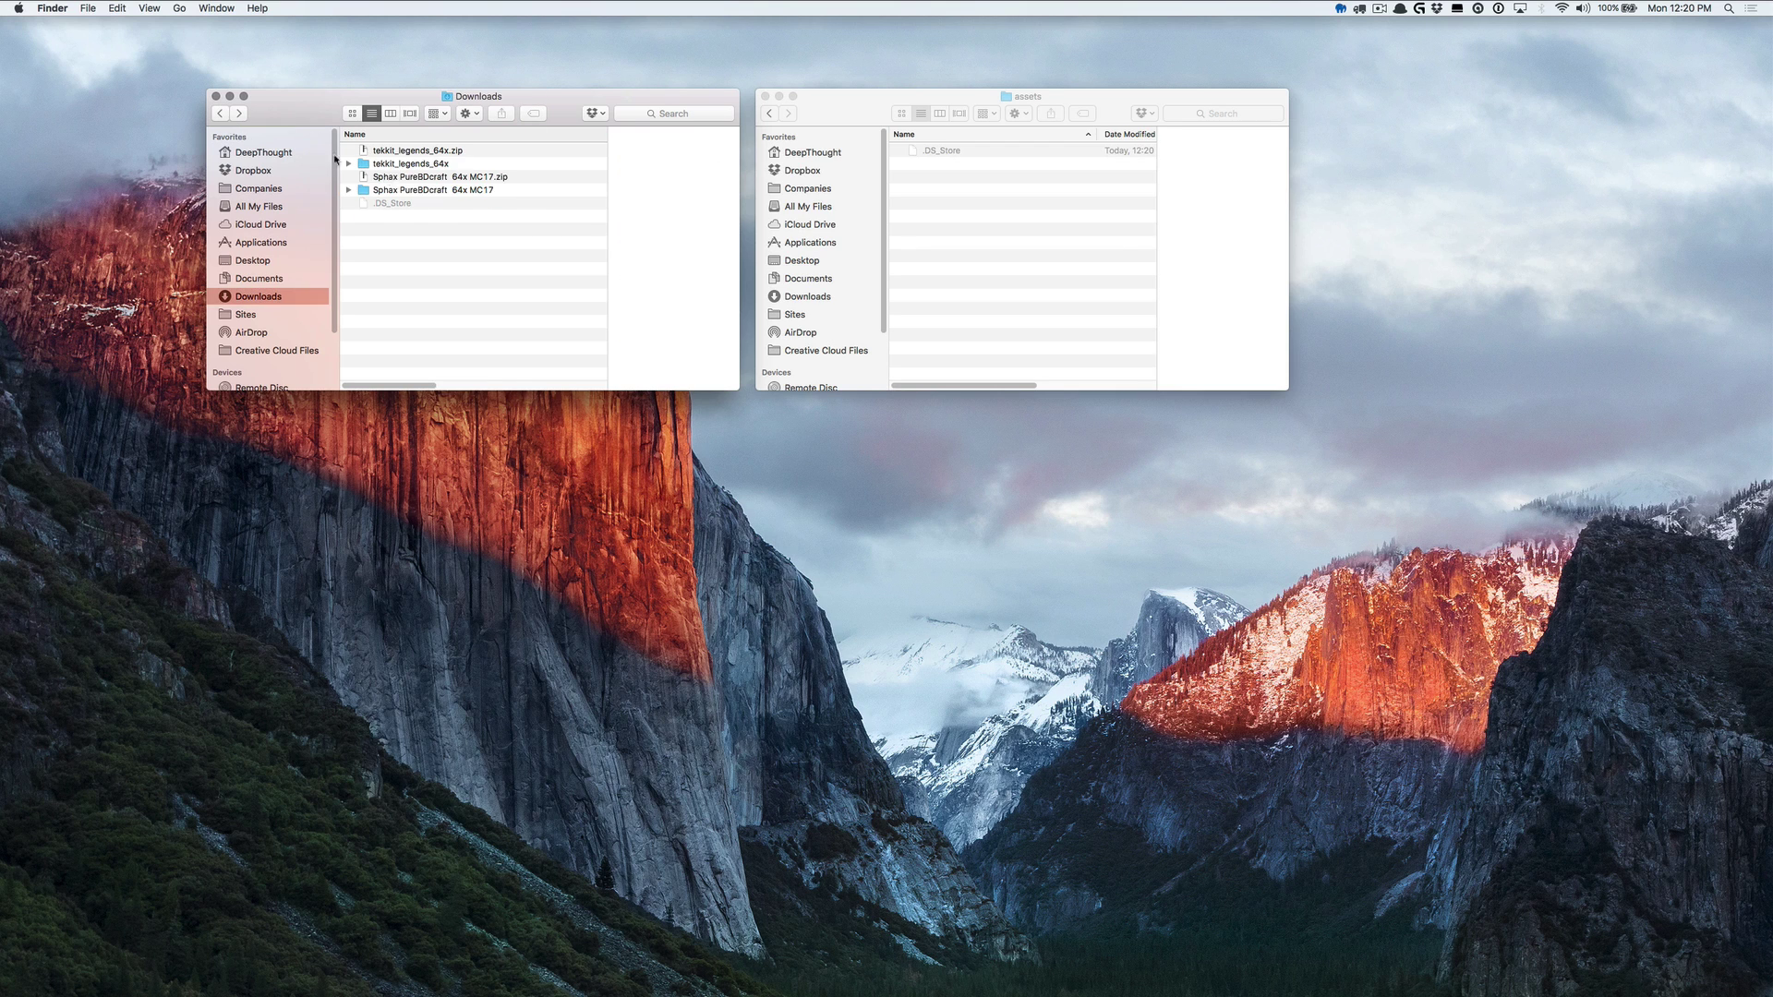
click(459, 191)
key(Return)
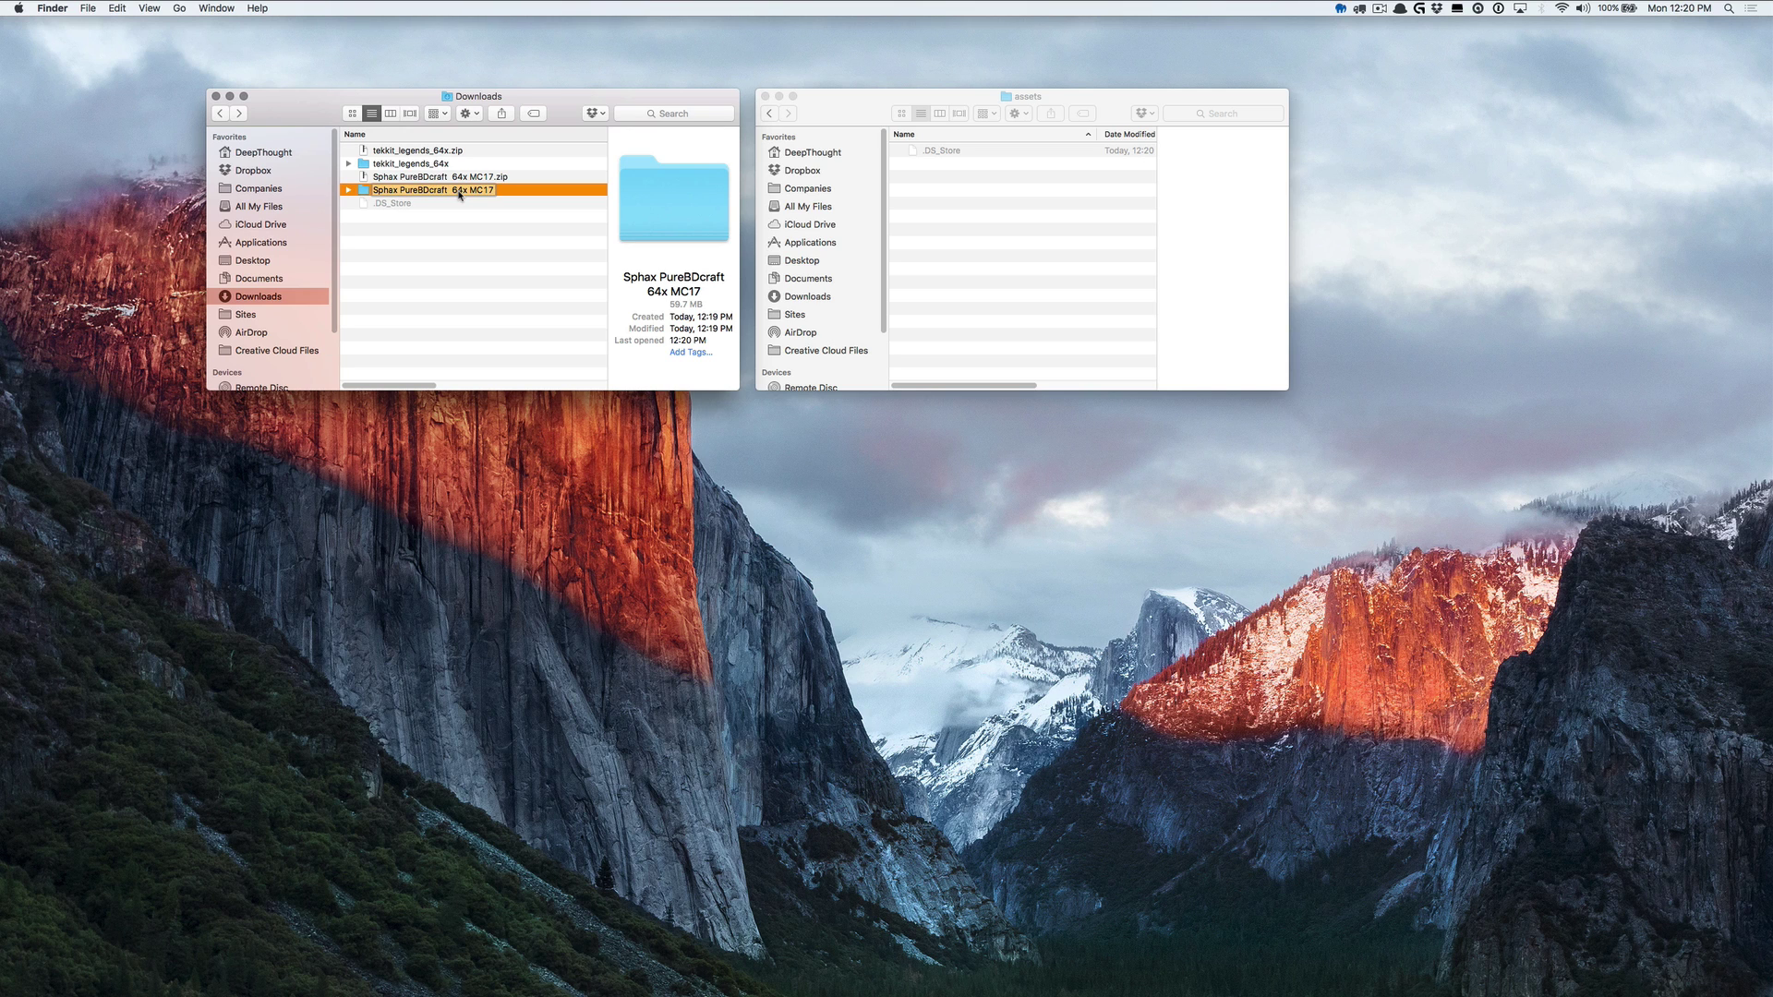
text(SP)
text(pha)
text(x 64x)
text( - Tekkit Le)
text(gends)
key(Return)
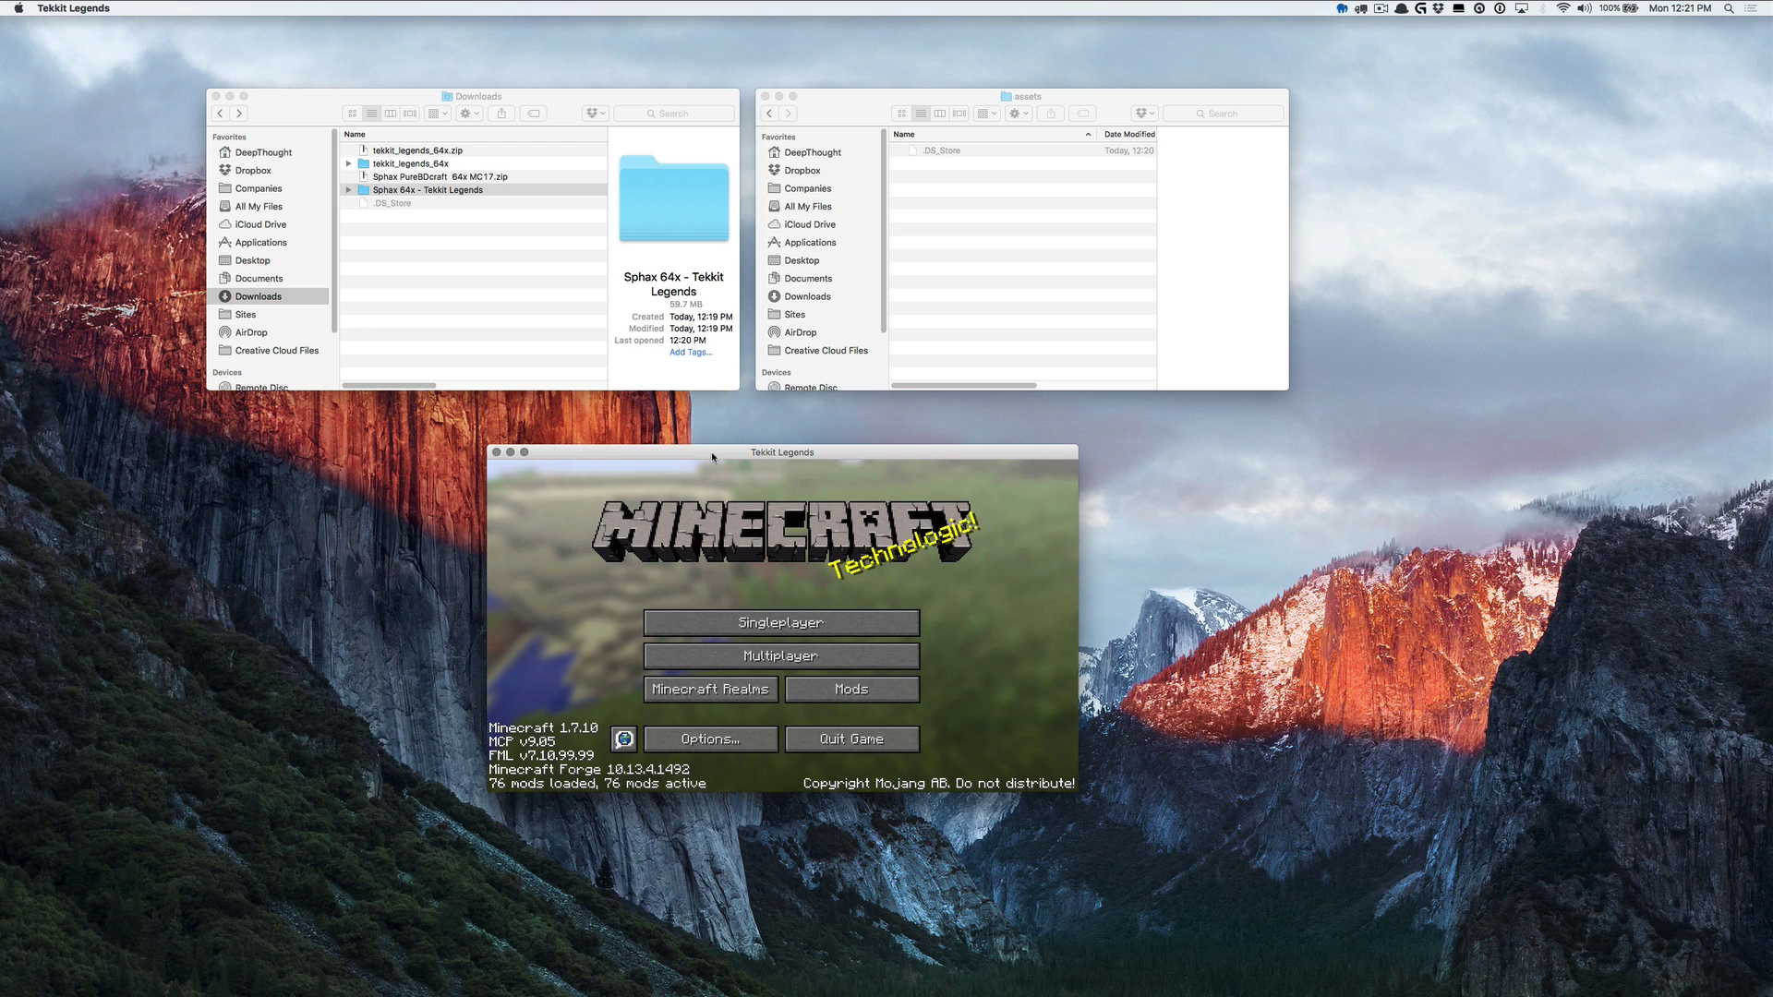
Step: Switch to the running Tekkit Legends game and open its resource pack selection from the options
click(753, 739)
click(720, 721)
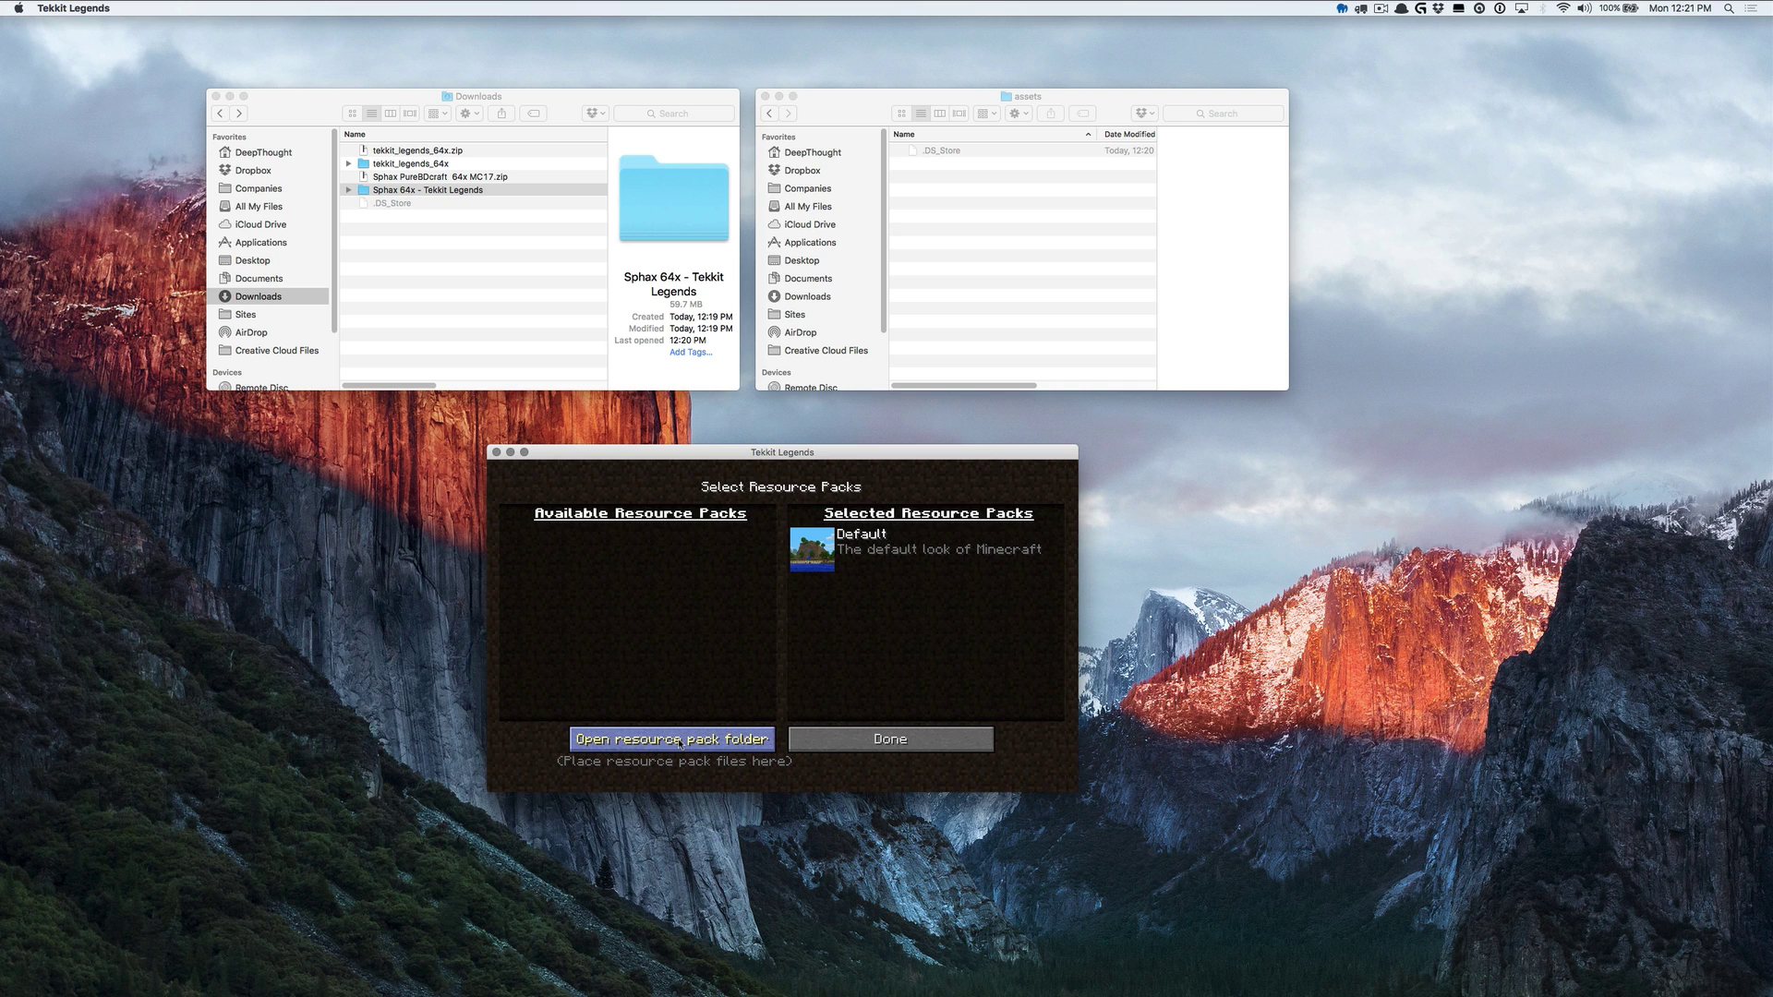
Step: Open the game's resourcepacks folder and move the "Sphax 64x - Tekkit Legends" folder from Downloads into it
click(680, 740)
drag(923, 483, 1001, 457)
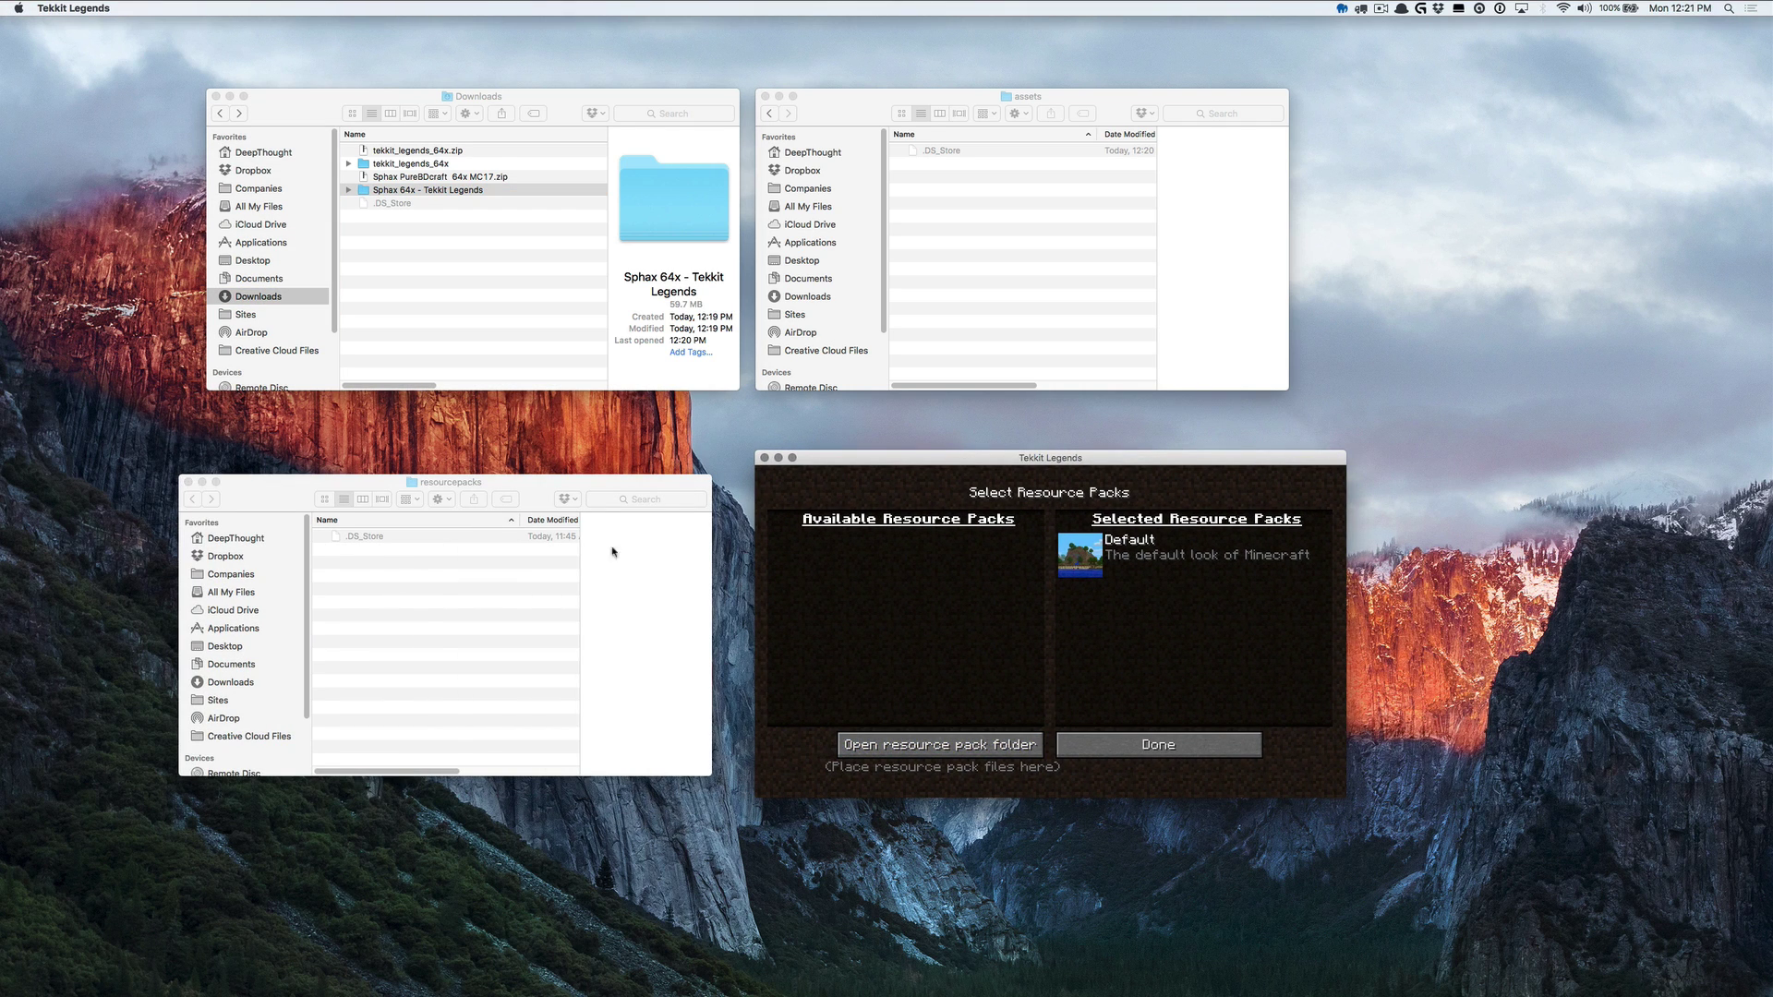
click(425, 191)
click(427, 191)
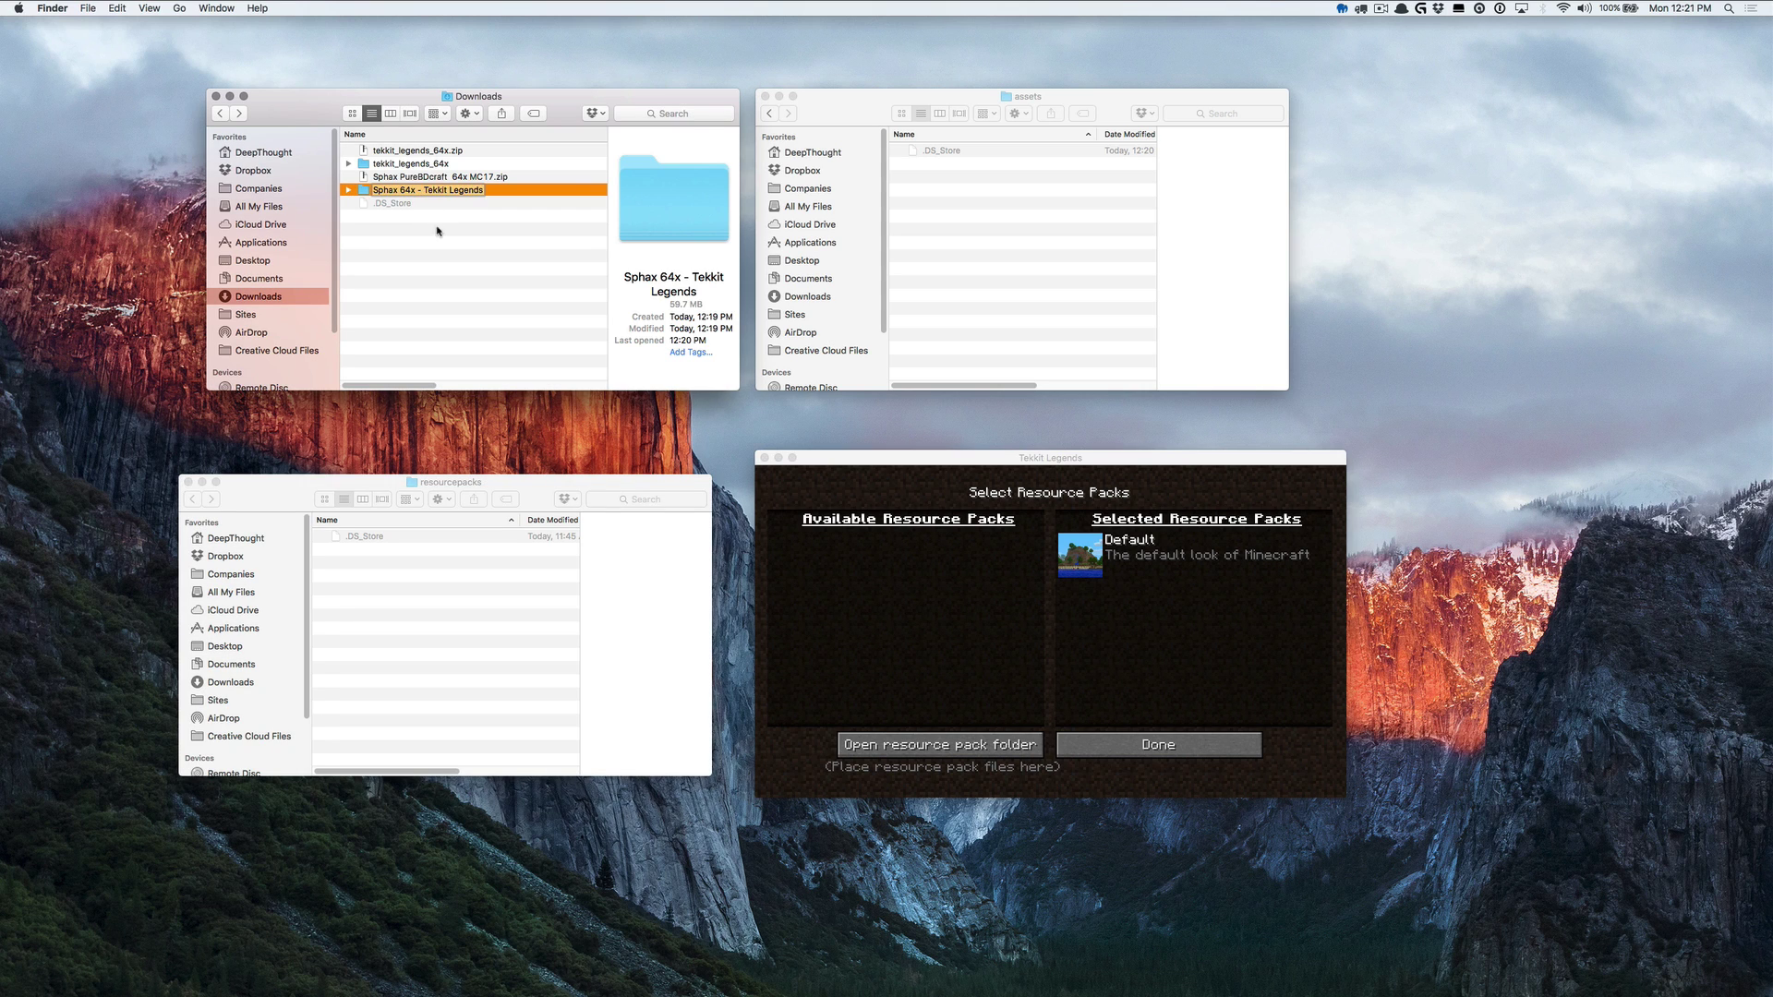
key(Escape)
drag(365, 192, 393, 625)
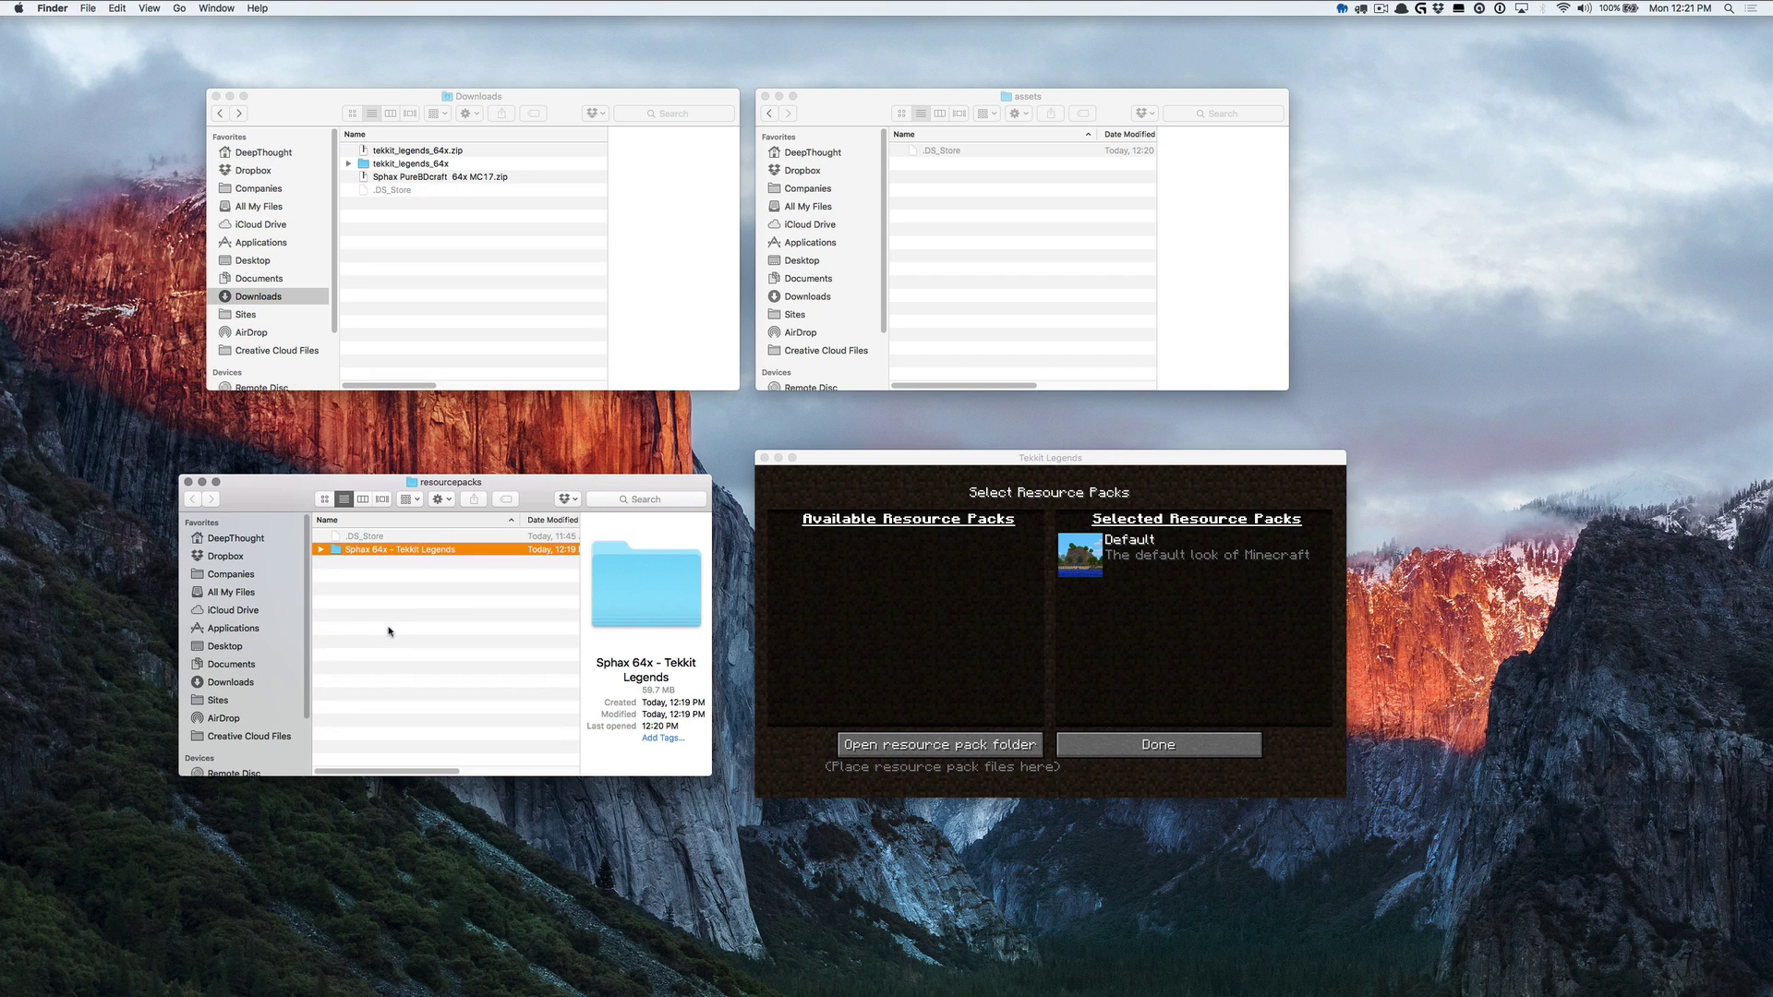
Step: Reopen the game's resource pack selection to refresh it, then activate the "Sphax 64x - Tekkit Legends" pack and apply the selection
click(1053, 681)
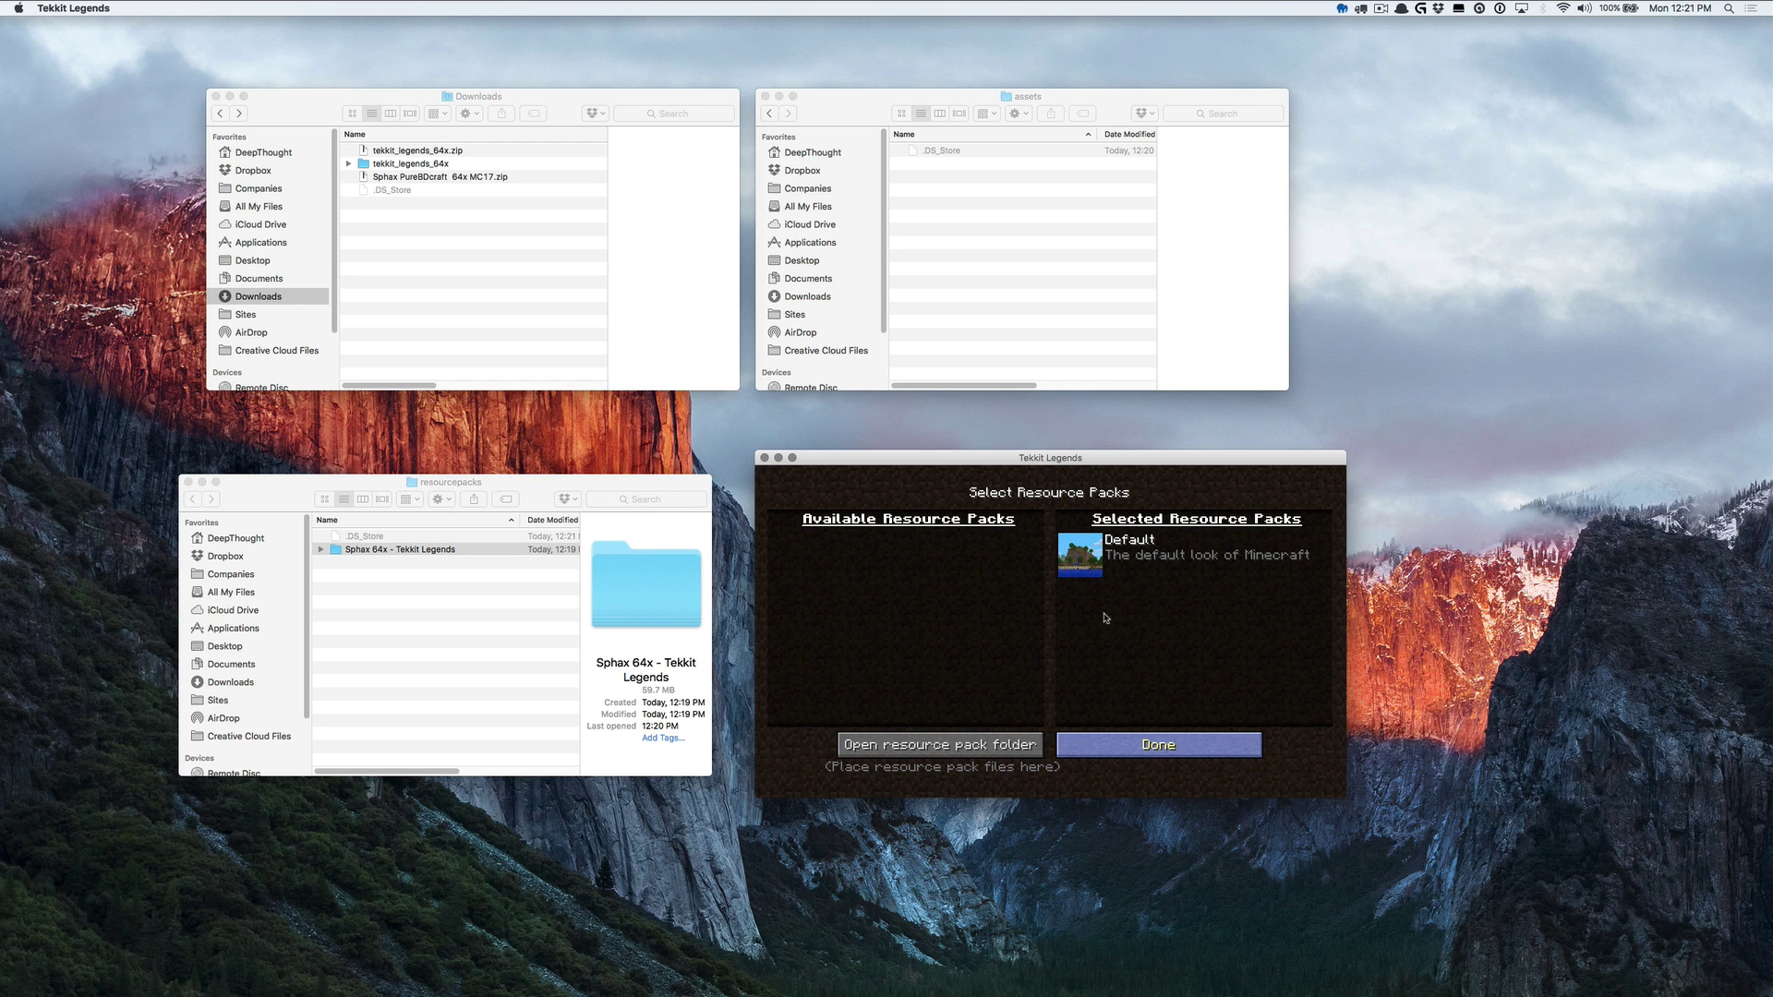
key(Escape)
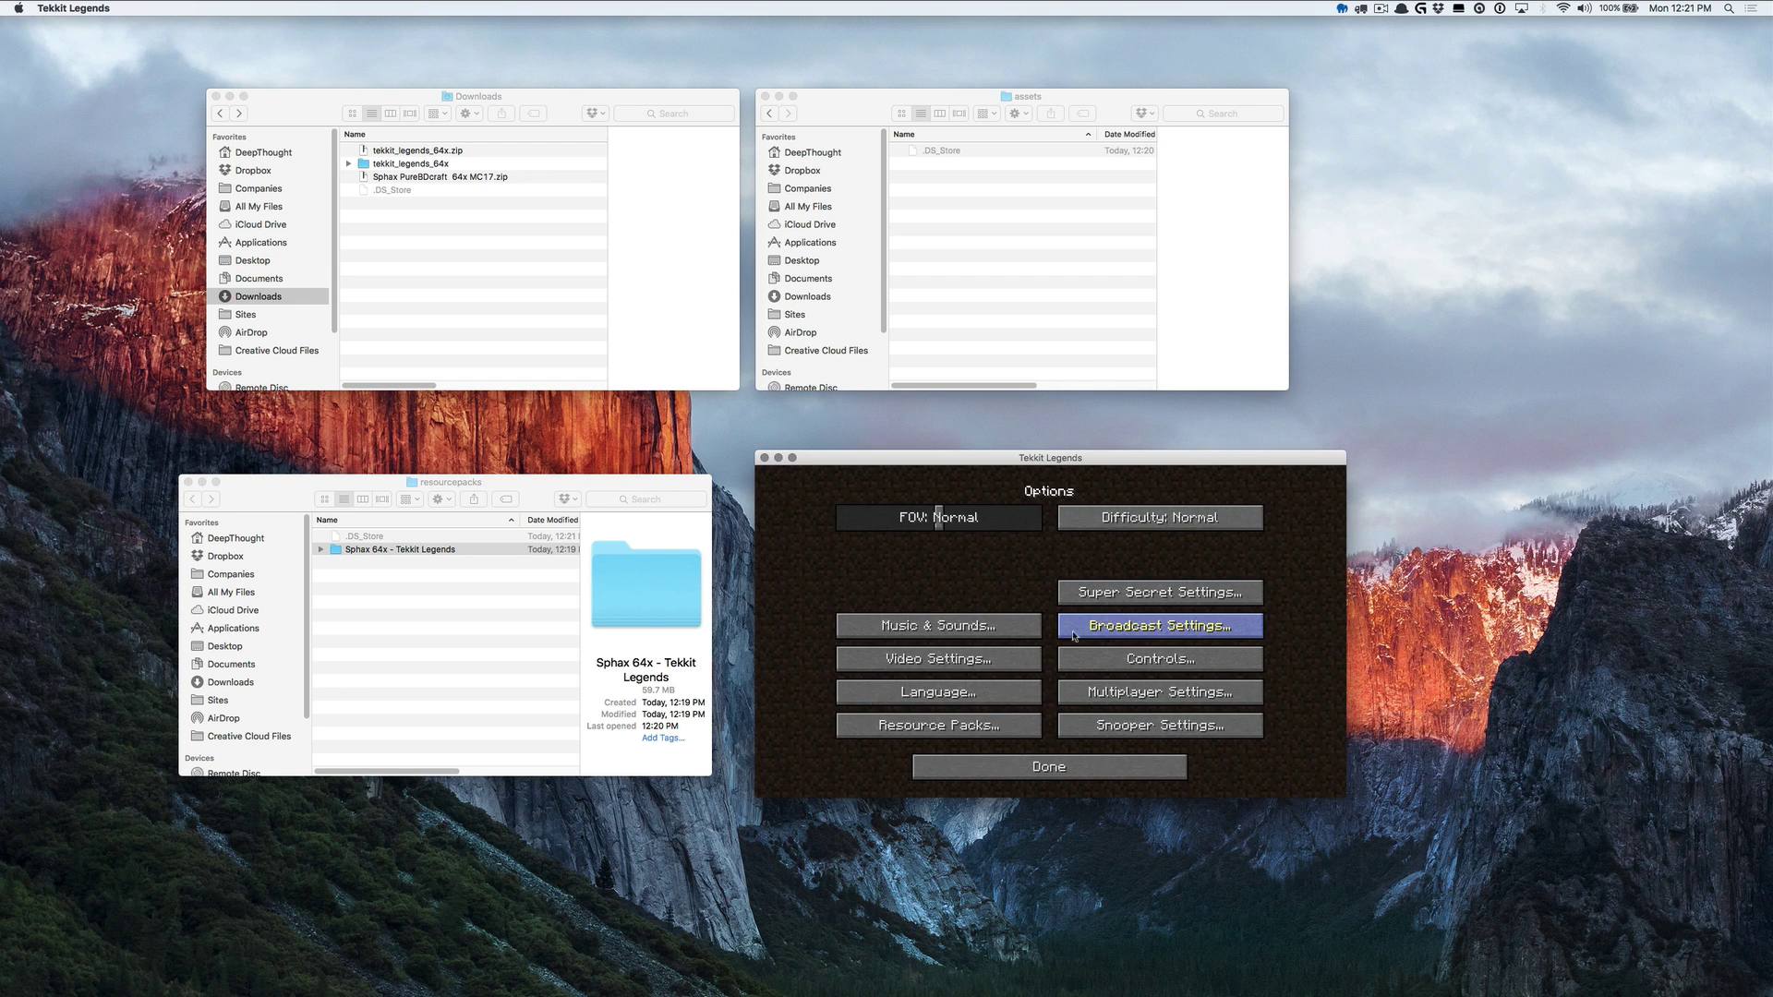
click(933, 726)
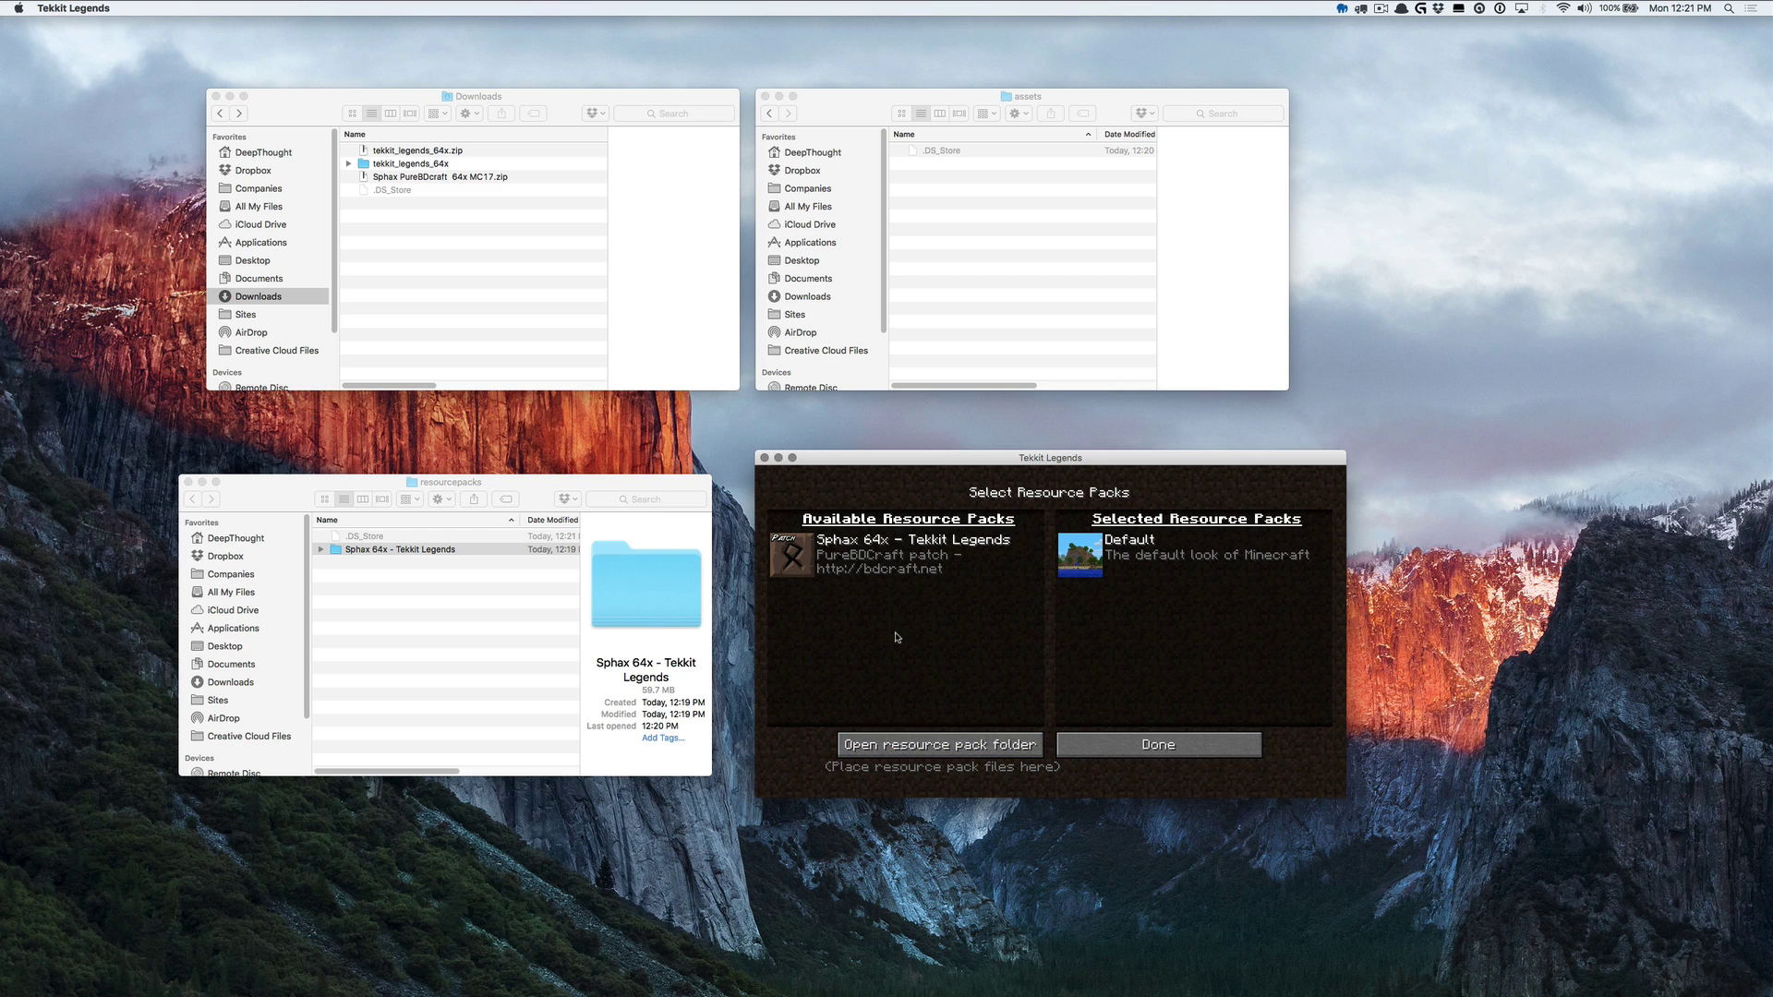
mouse_move(790, 555)
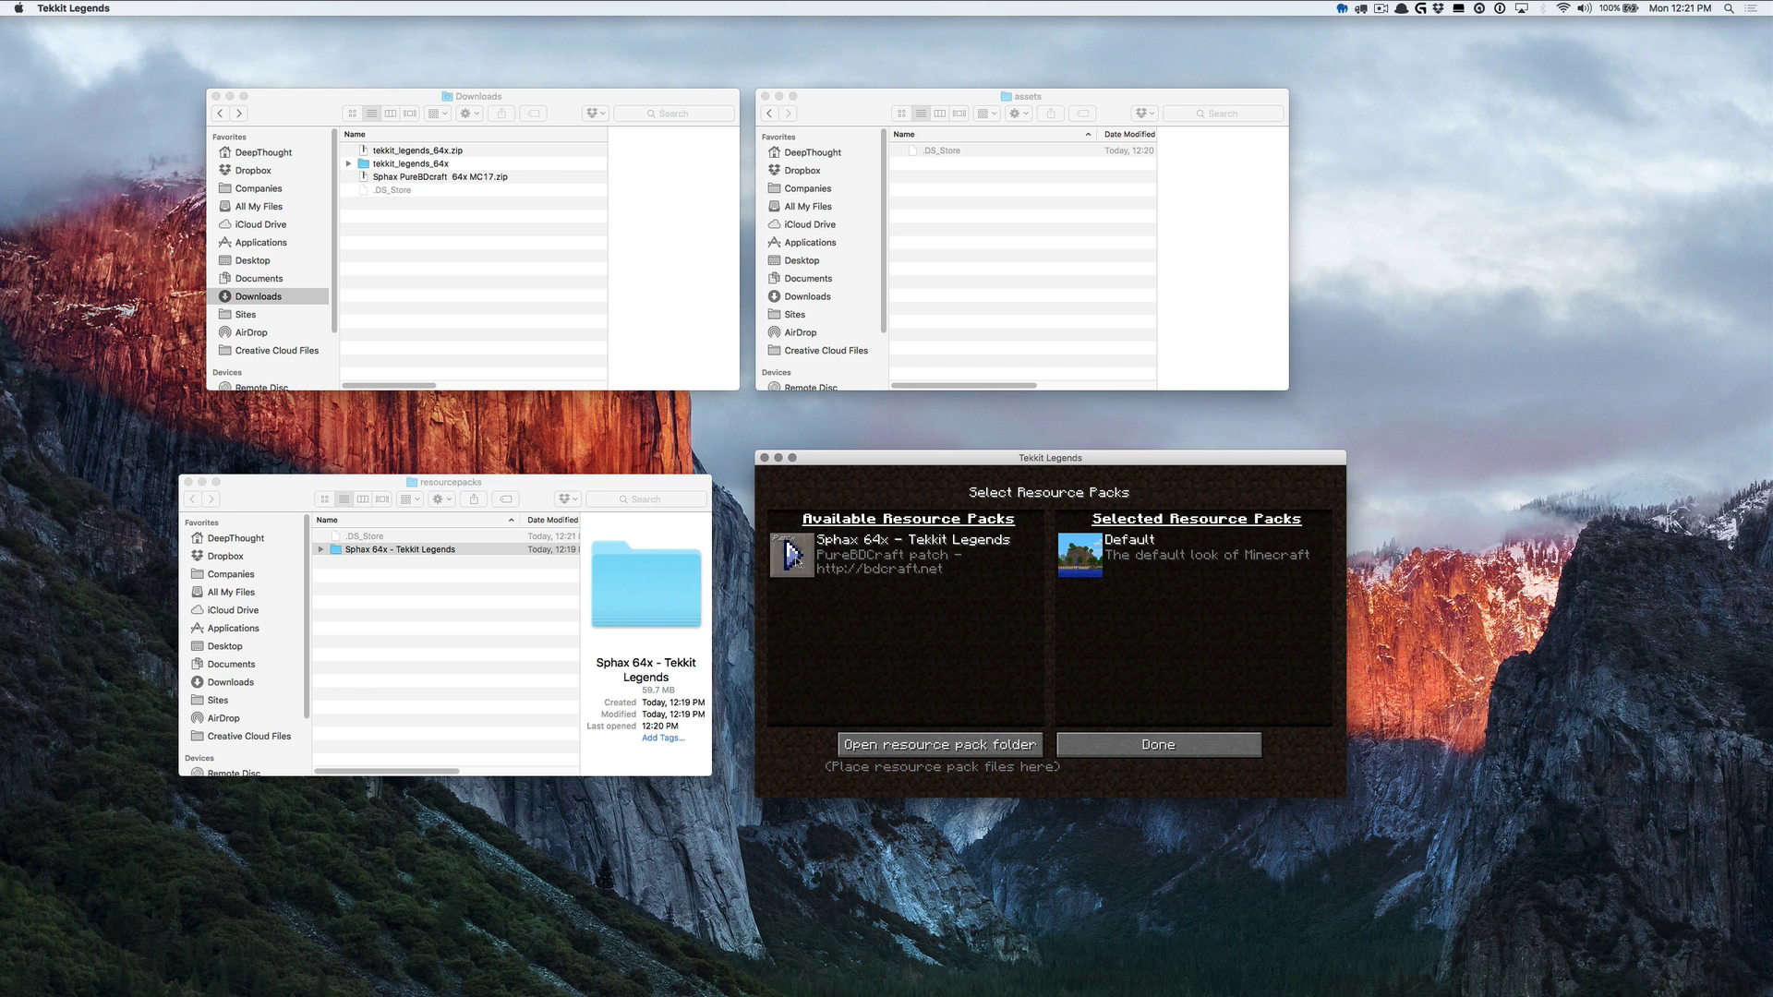
click(792, 555)
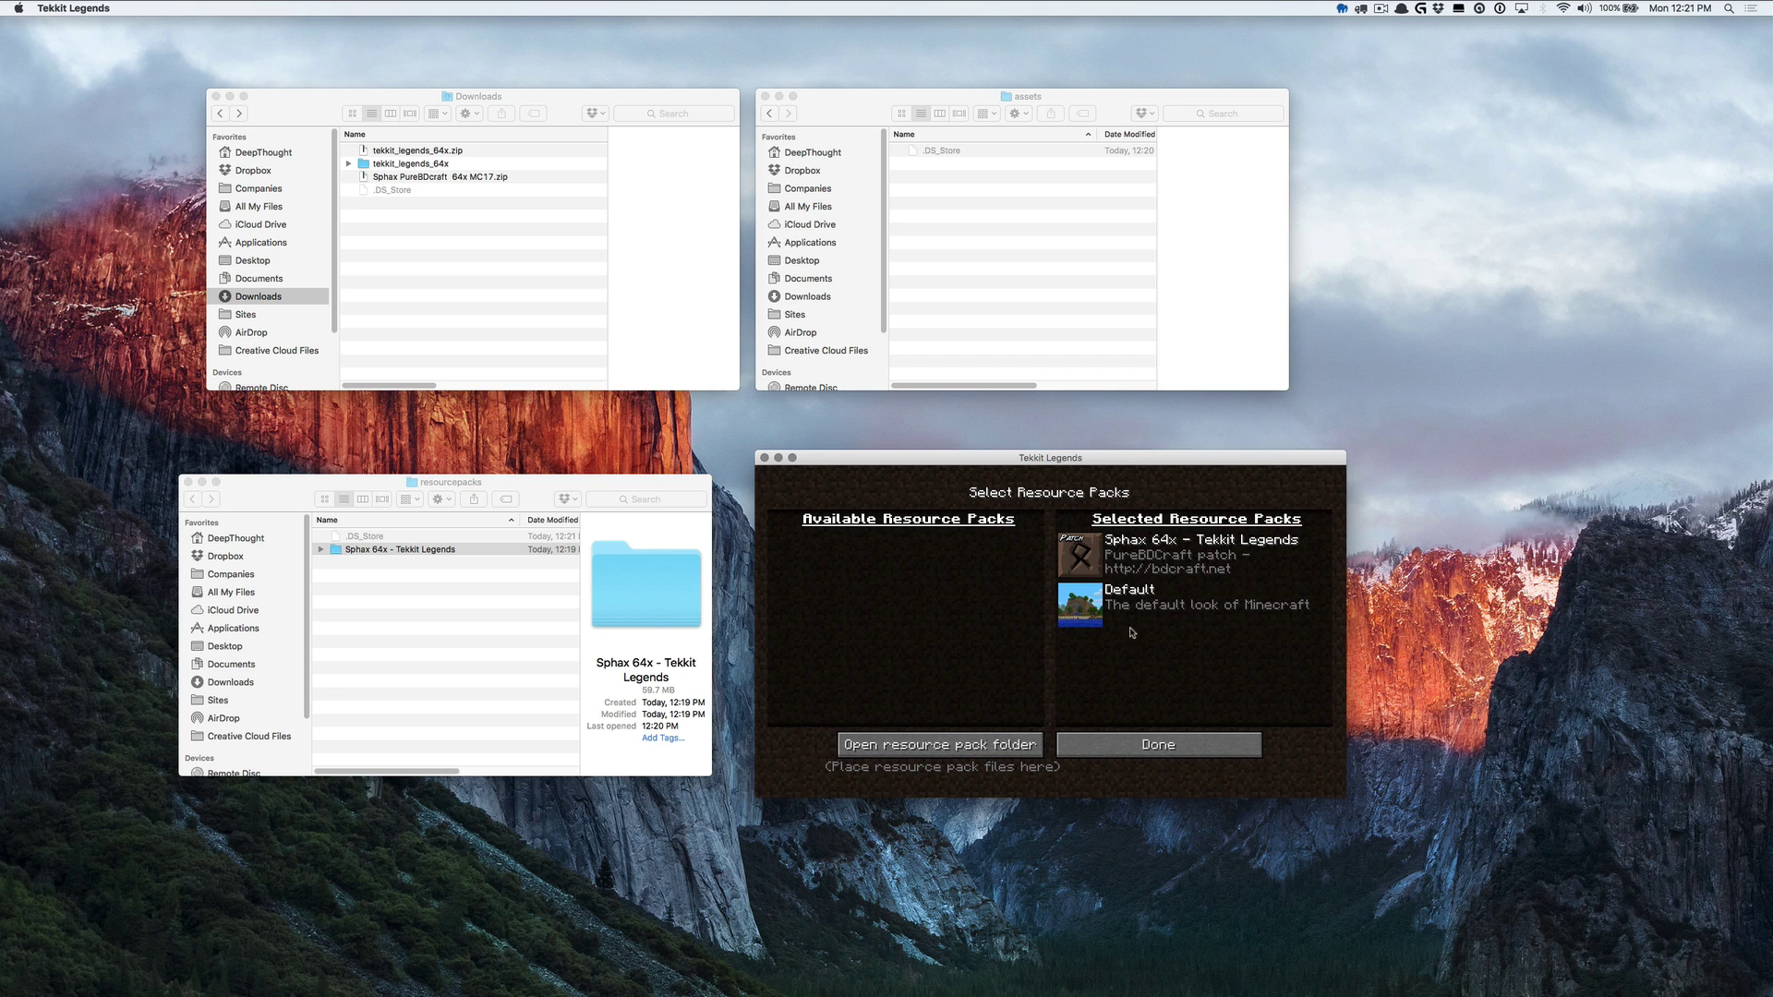
click(1181, 747)
Step: Enlarge the Tekkit Legends game window and leave the options for the main menu
drag(757, 453, 301, 149)
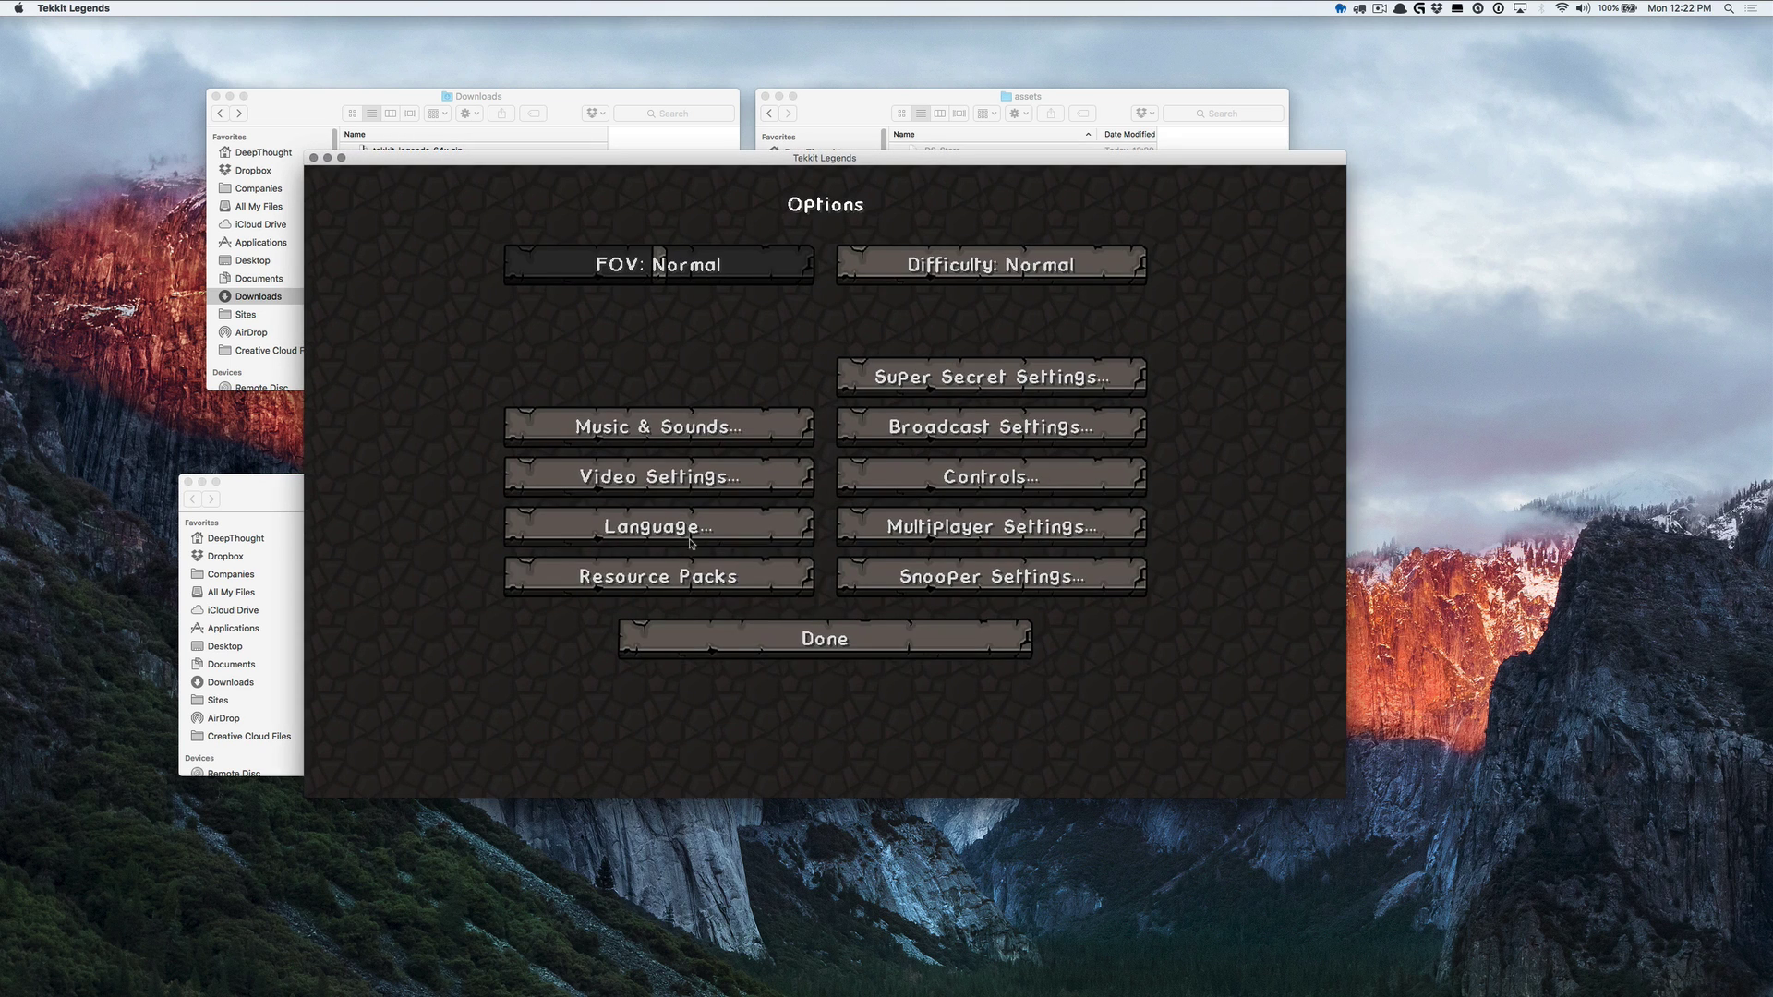
click(764, 637)
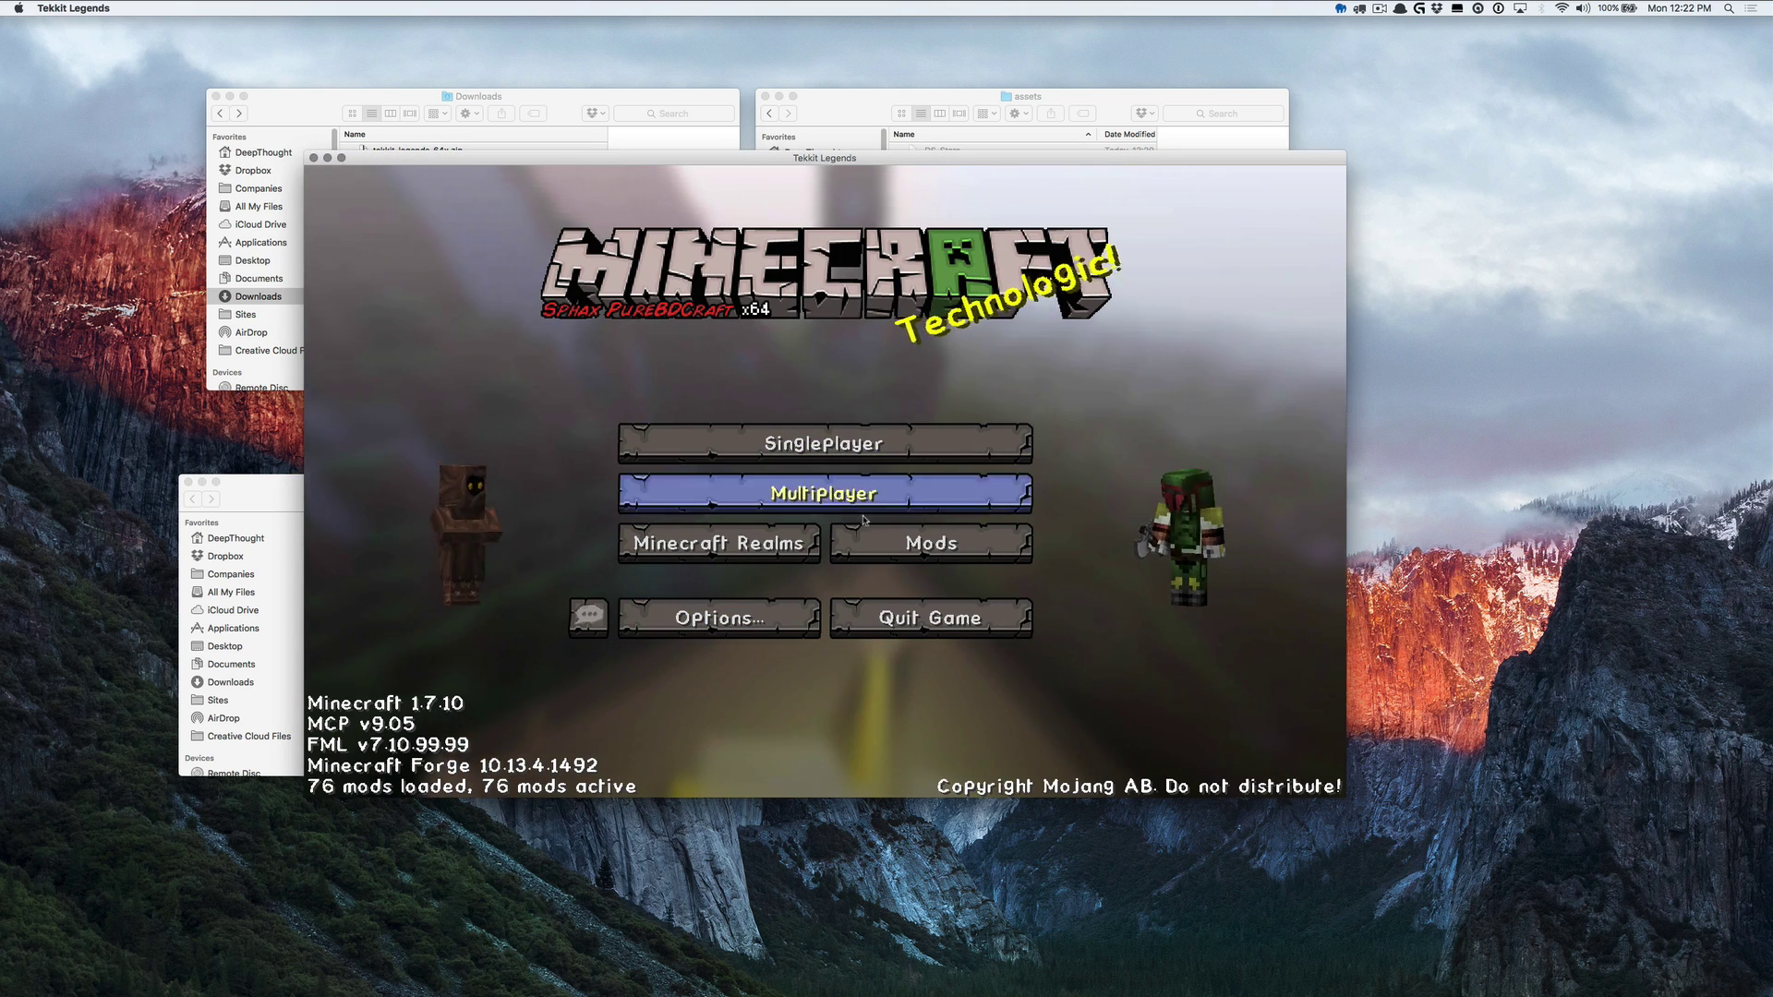